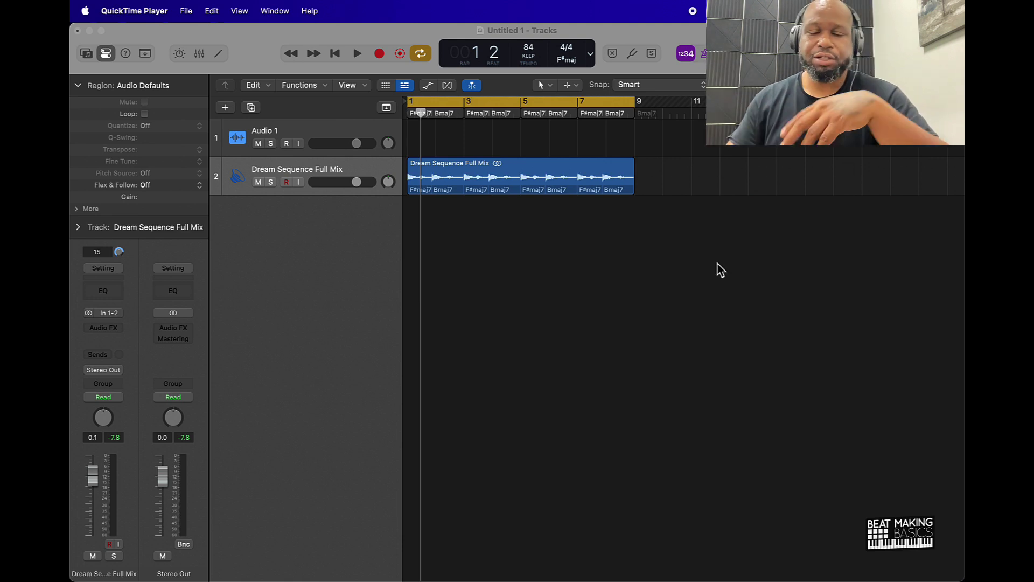
# Step: Bring Logic Pro forward and audition the Dream Sequence loop once
pyautogui.click(571, 253)
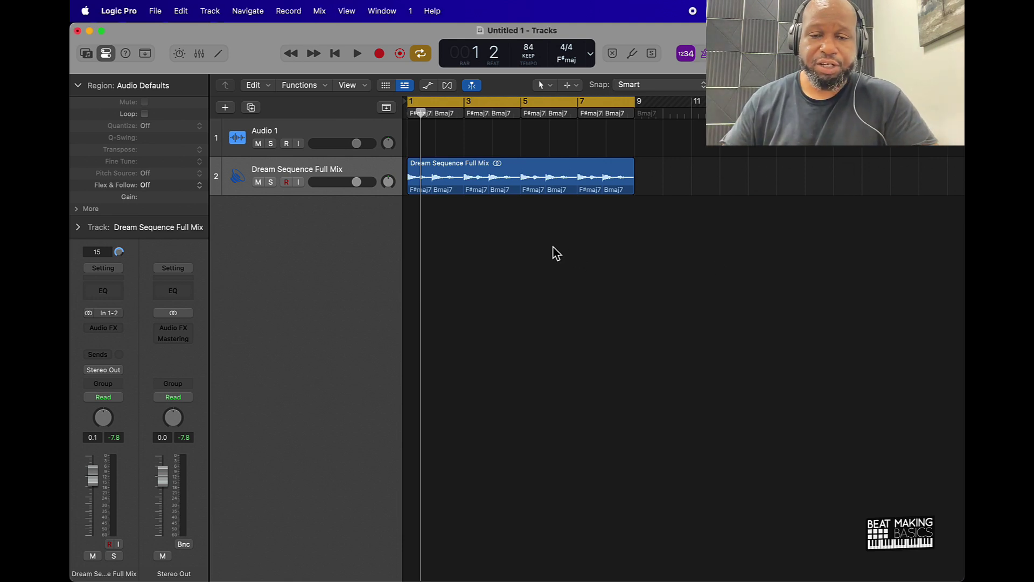
pyautogui.press('space')
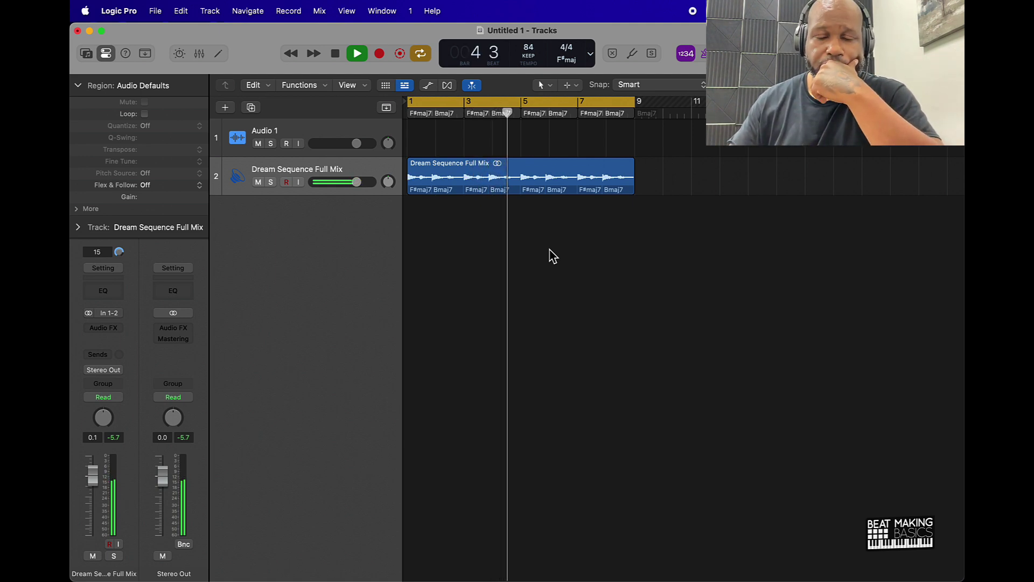
pyautogui.press('space')
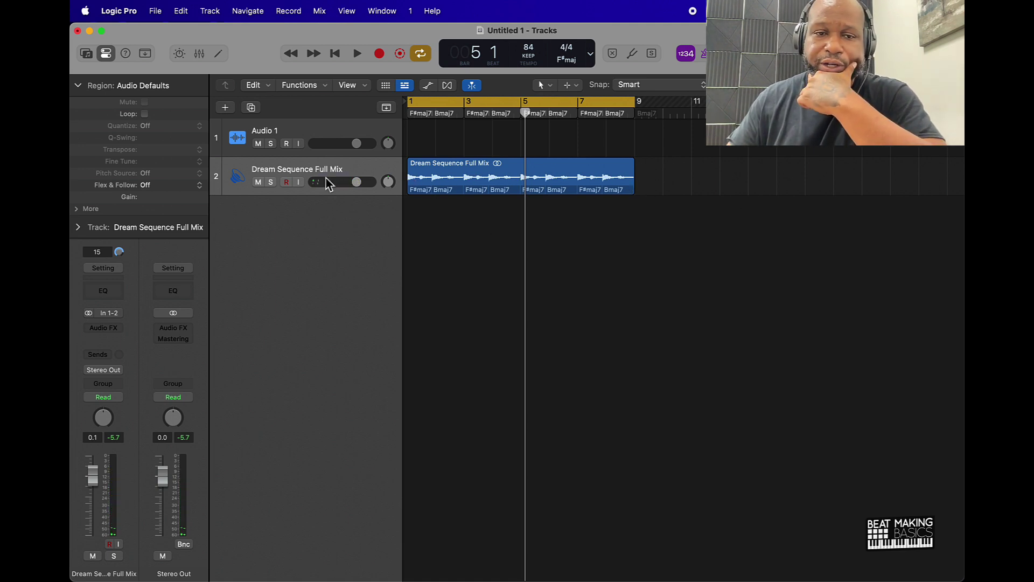
# Step: Insert a Channel EQ on the Dream Sequence Full Mix track
pyautogui.click(278, 175)
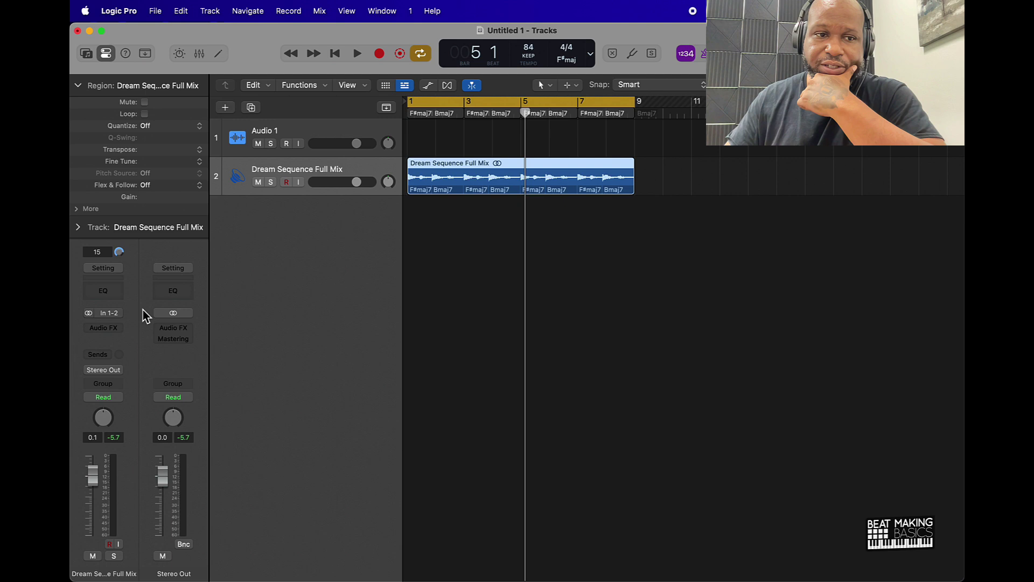
pyautogui.click(113, 298)
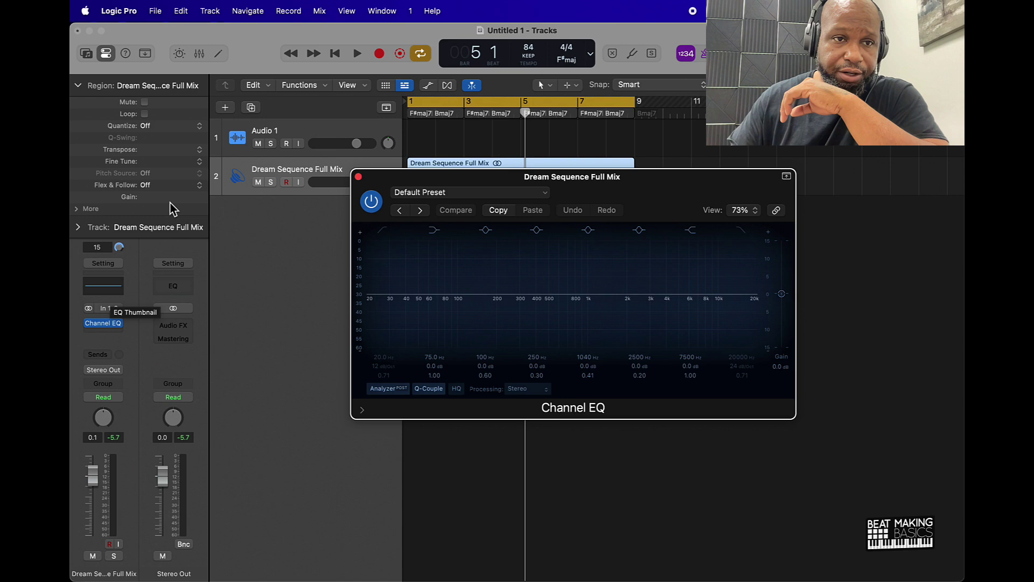
pyautogui.click(199, 54)
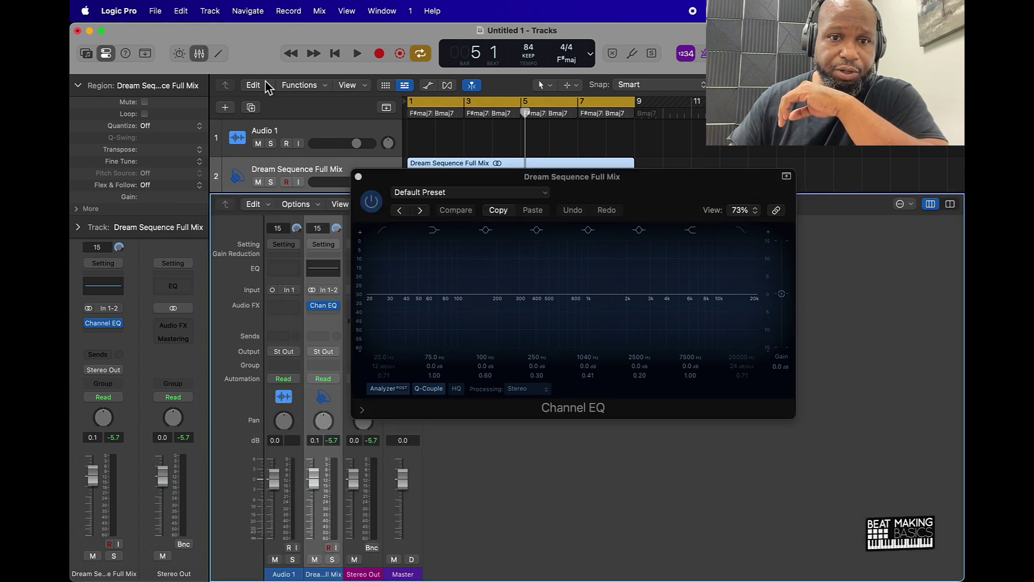
pyautogui.moveTo(424, 178); pyautogui.dragTo(537, 163)
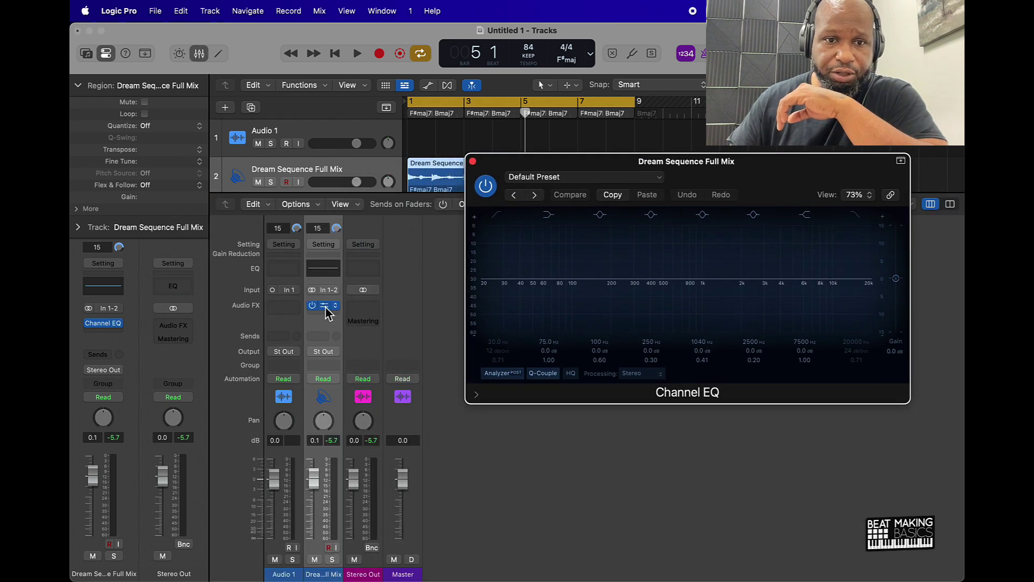
# Step: Switch on the Channel EQ's High Cut band and close the plugin window
pyautogui.click(109, 54)
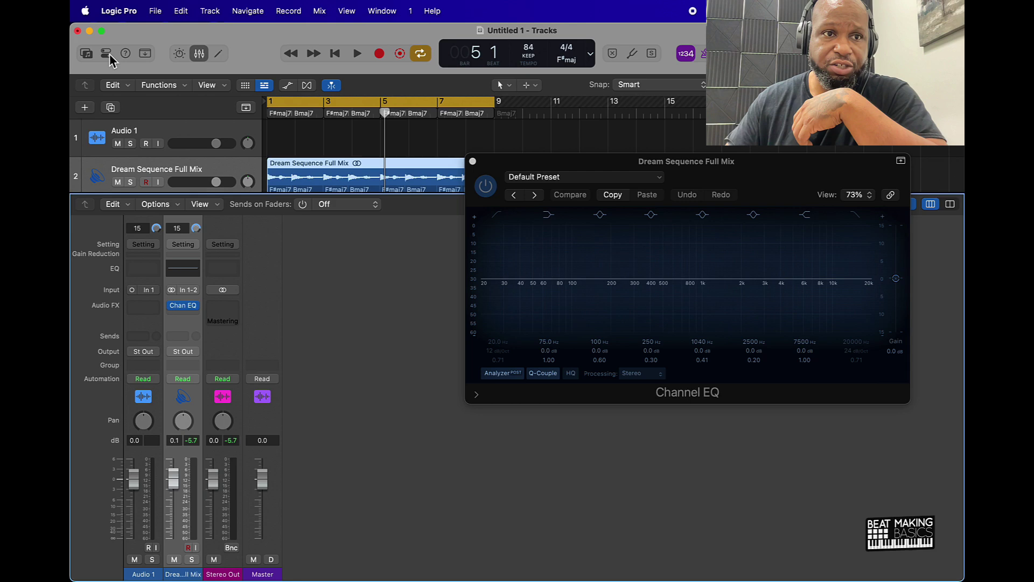
pyautogui.click(108, 54)
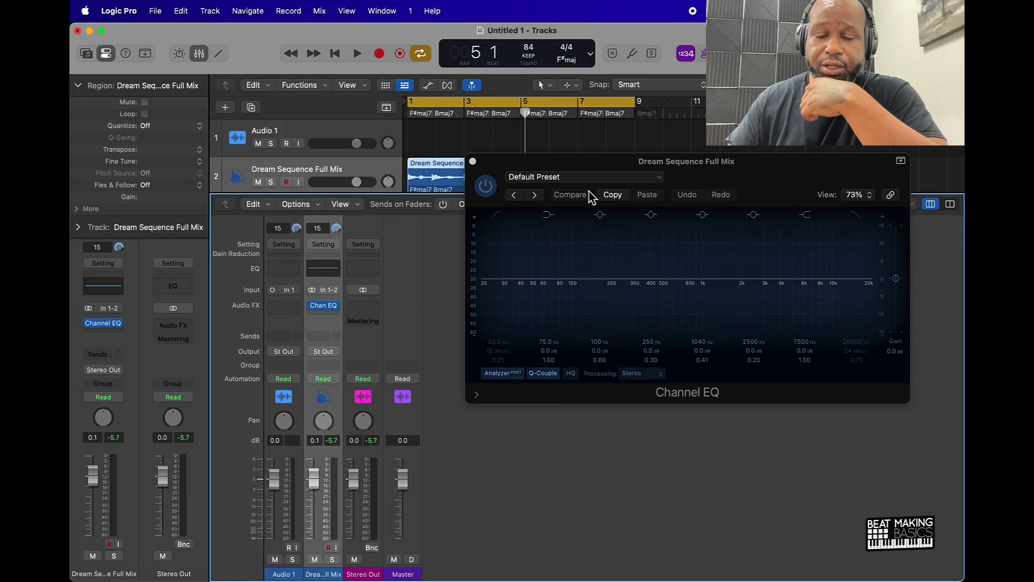
pyautogui.moveTo(609, 173); pyautogui.dragTo(578, 242)
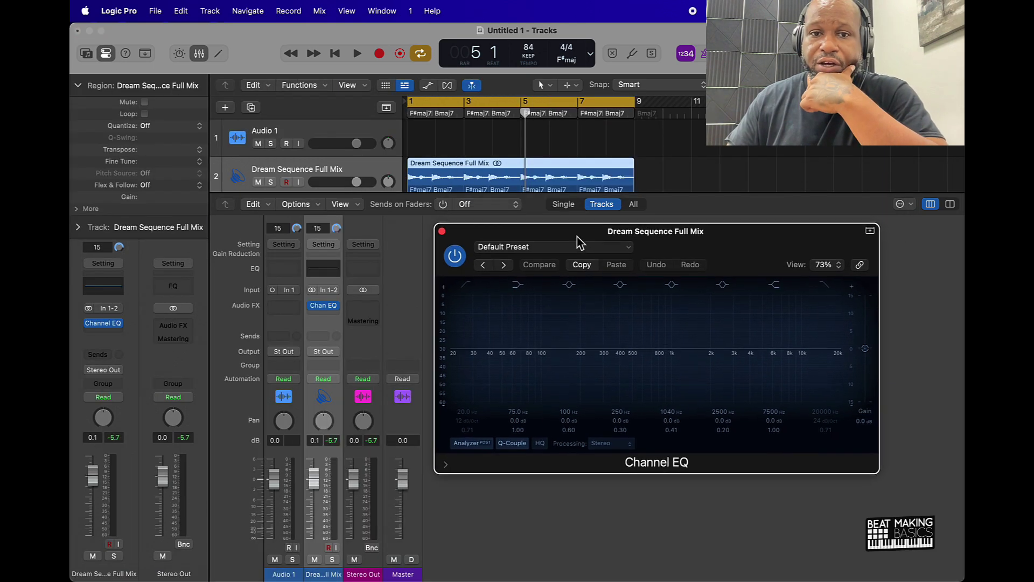
pyautogui.click(825, 289)
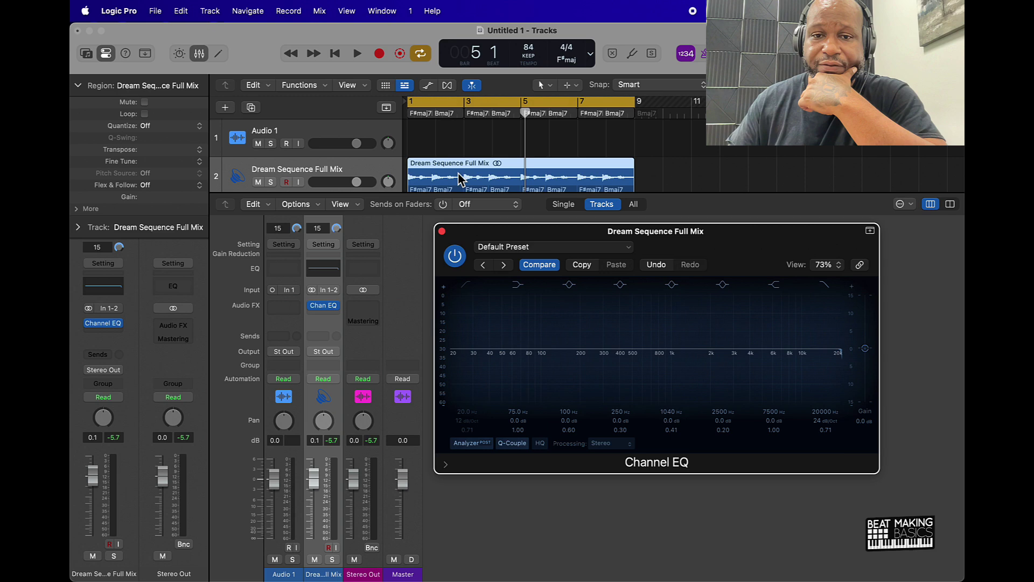
pyautogui.click(443, 230)
# Step: Close the Mixer and show Dream Sequence's automation set to 1 Channel EQ > High Cut Frequency
pyautogui.click(198, 54)
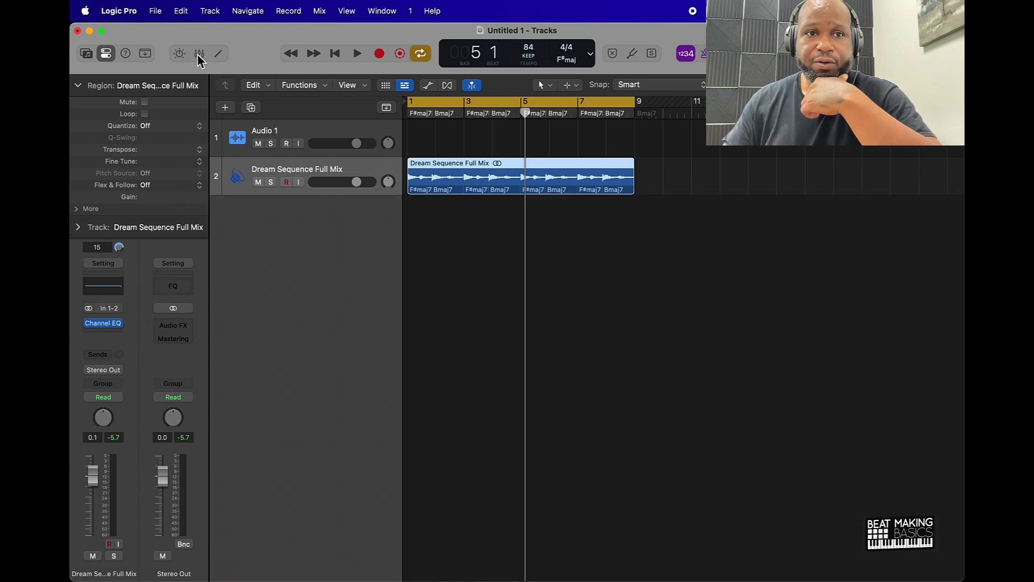
pyautogui.press('a')
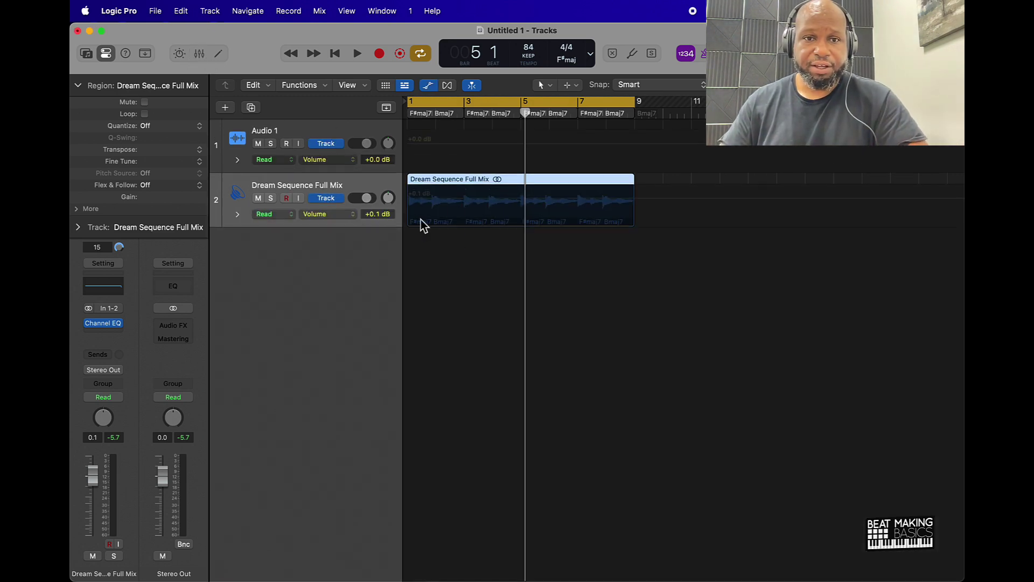
pyautogui.click(354, 215)
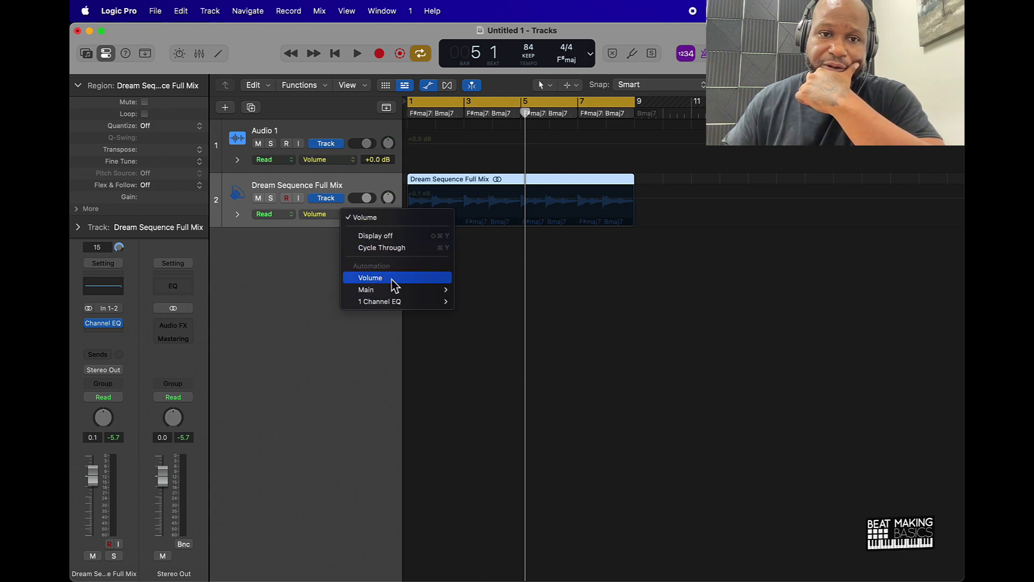
pyautogui.moveTo(375, 306)
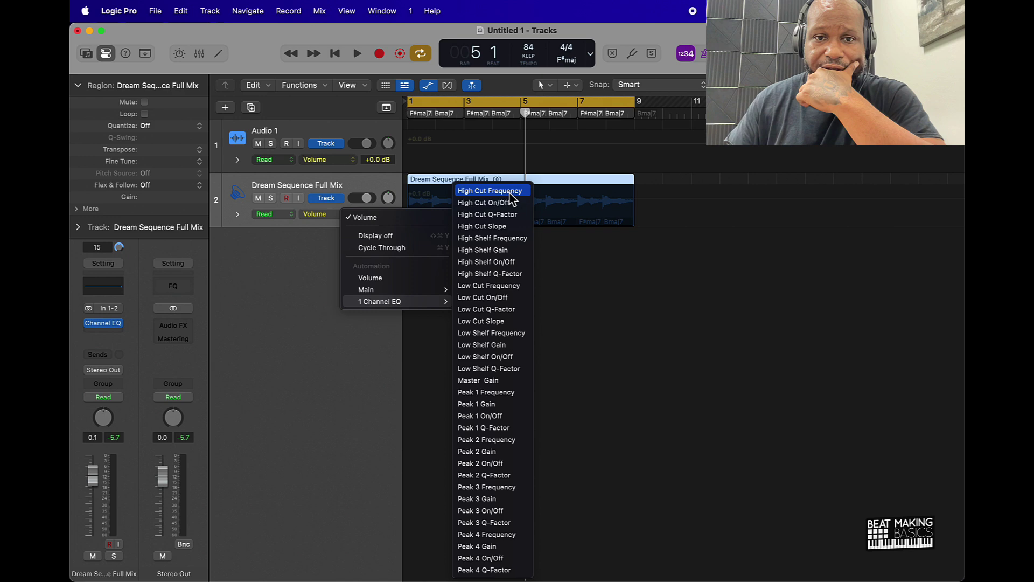
pyautogui.click(489, 191)
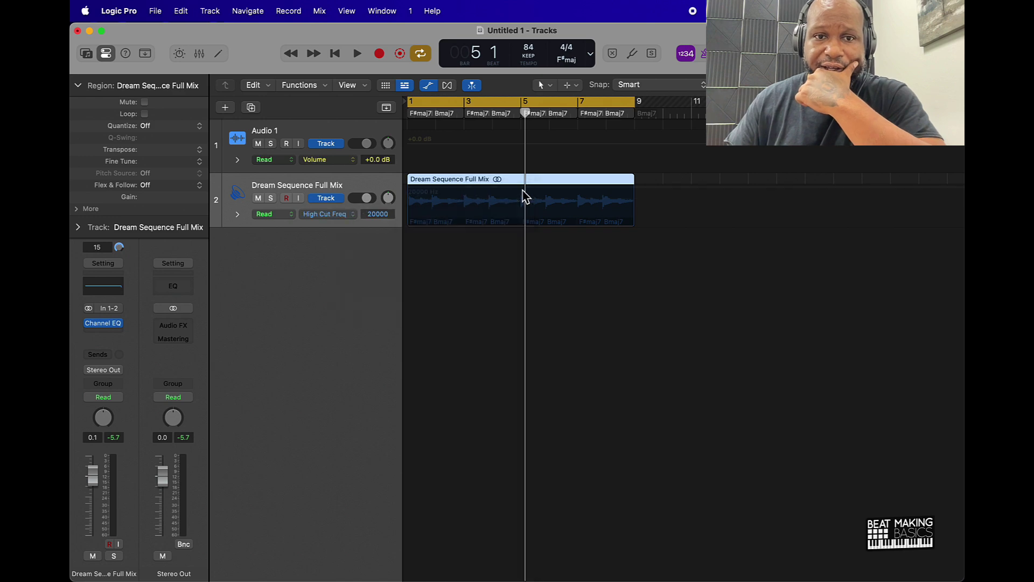
# Step: Draw a High Cut ramp from 20000 Hz down to 20.0 Hz at bar 9 and play it back
pyautogui.click(415, 195)
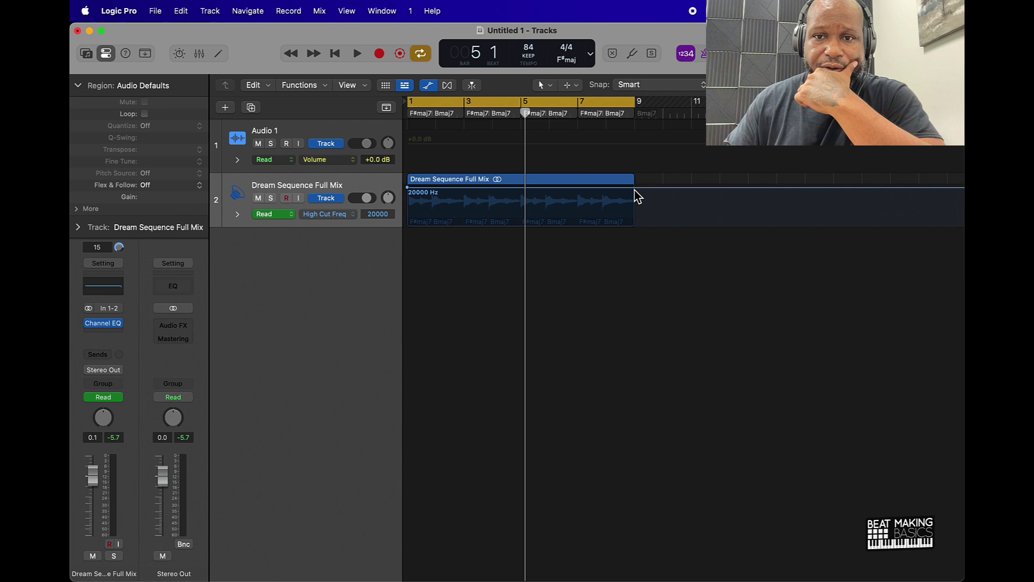
pyautogui.moveTo(633, 188); pyautogui.dragTo(633, 226)
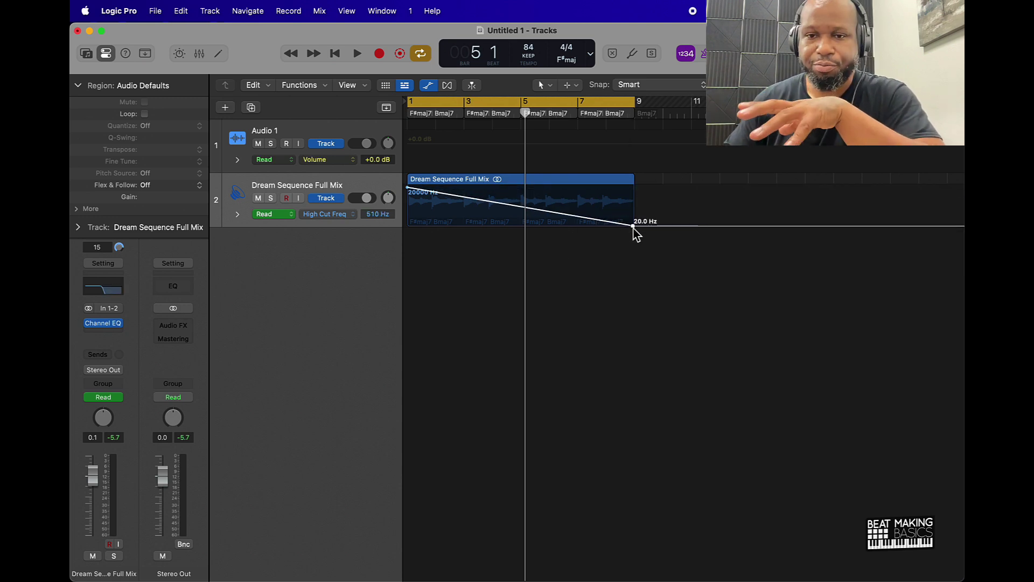
pyautogui.moveTo(633, 227); pyautogui.dragTo(635, 225)
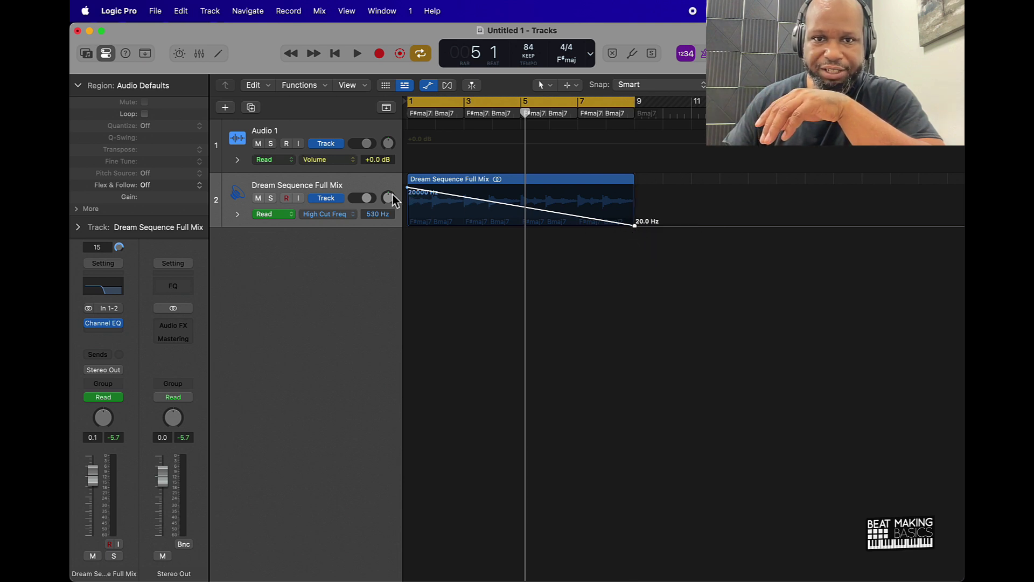
pyautogui.press('Return')
pyautogui.press('space')
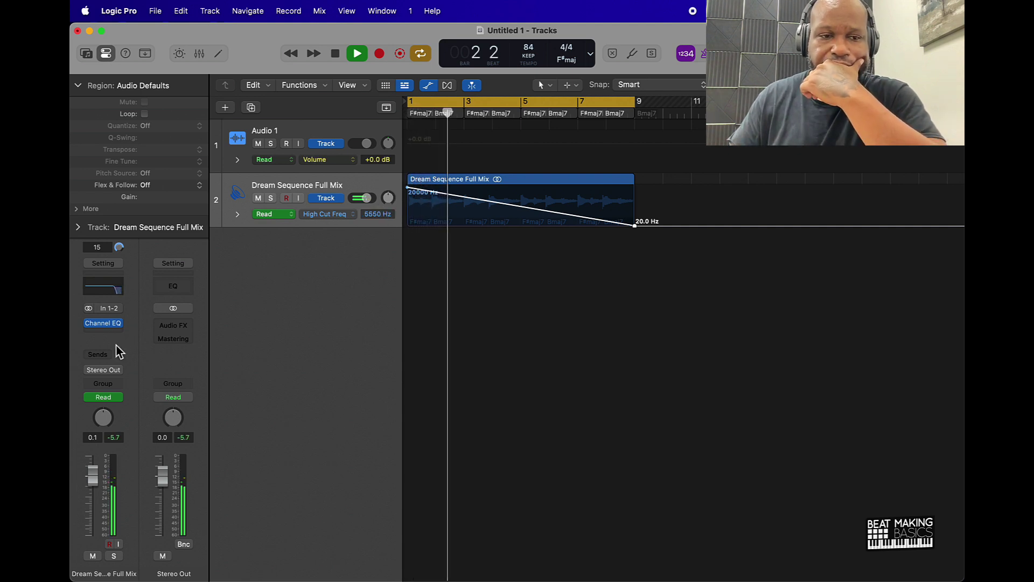
pyautogui.click(105, 324)
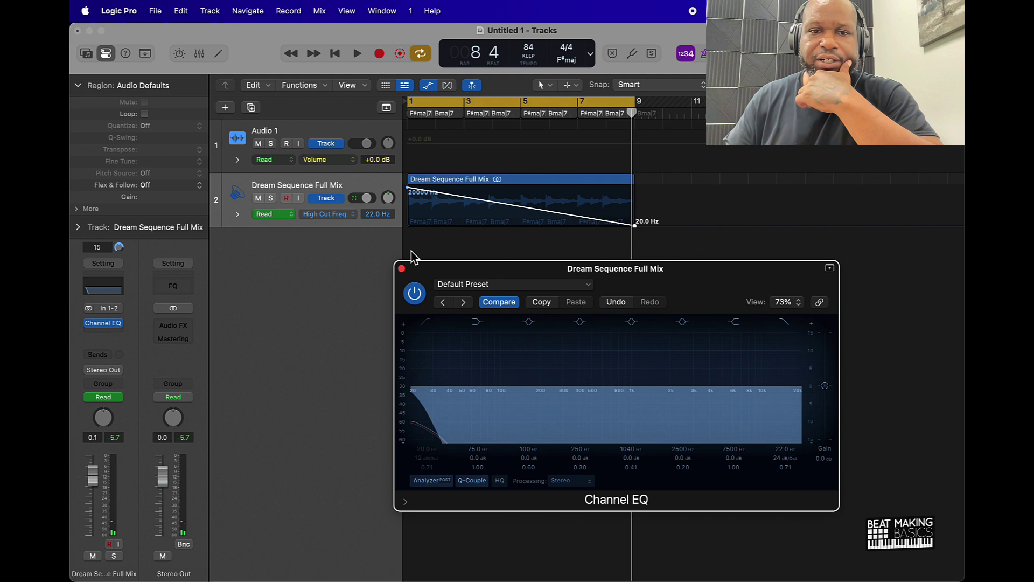
# Step: Flip the ramp: end point up to 20000 Hz, start point down to about 167 Hz, then play
pyautogui.press('Return')
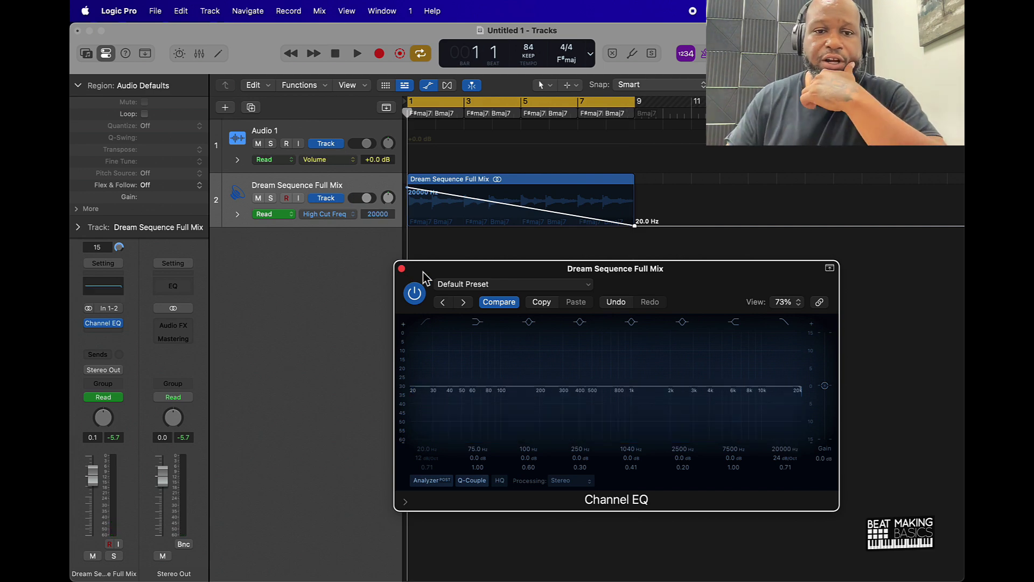
pyautogui.moveTo(425, 278); pyautogui.dragTo(445, 301)
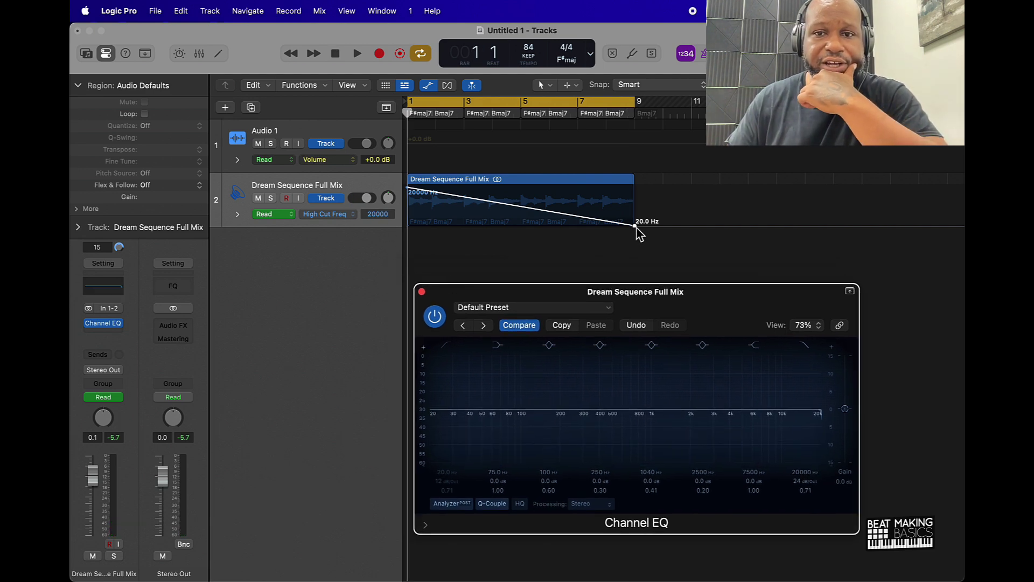
pyautogui.moveTo(636, 227); pyautogui.dragTo(635, 187)
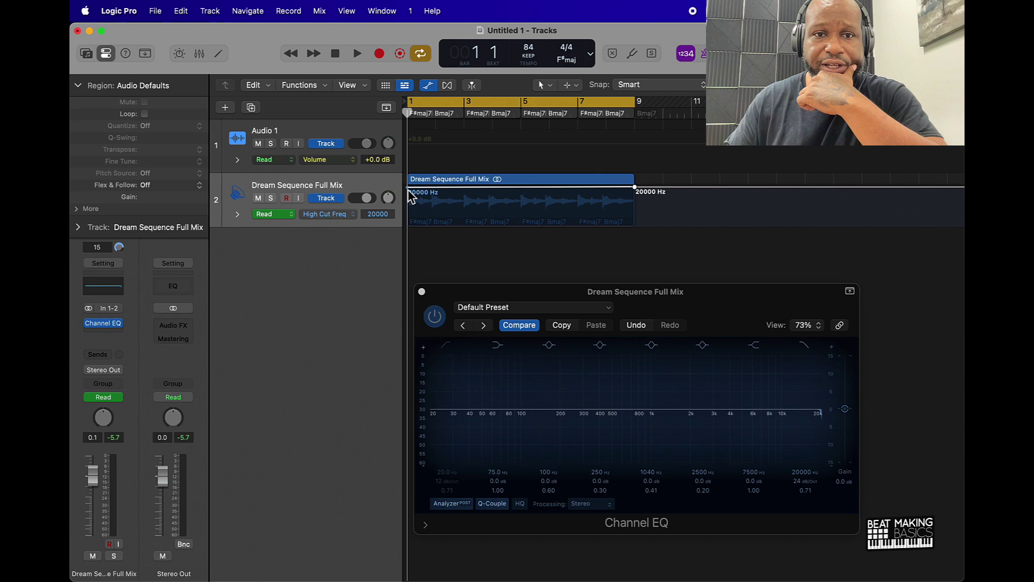
pyautogui.moveTo(409, 189); pyautogui.dragTo(408, 215)
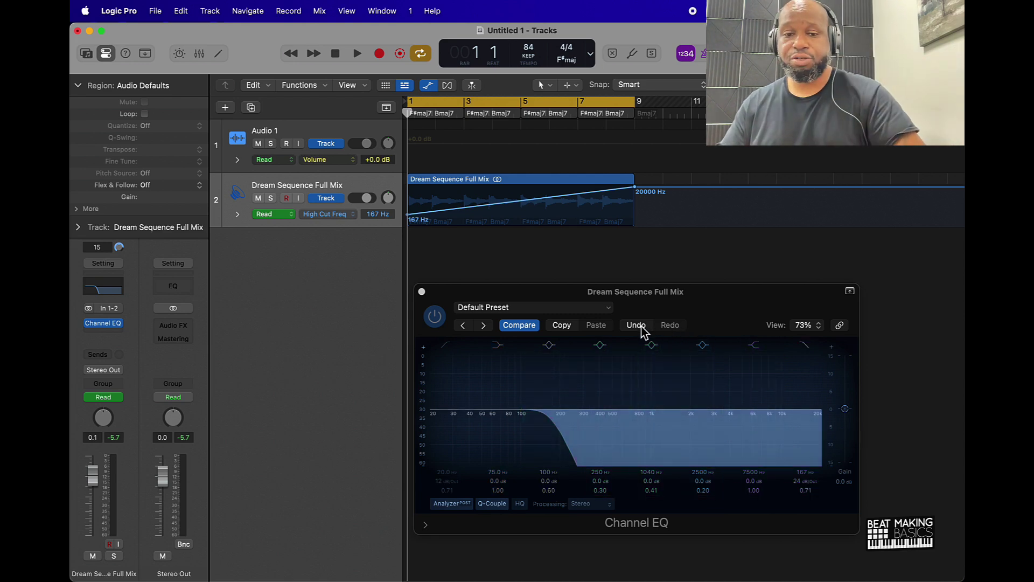
pyautogui.press('space')
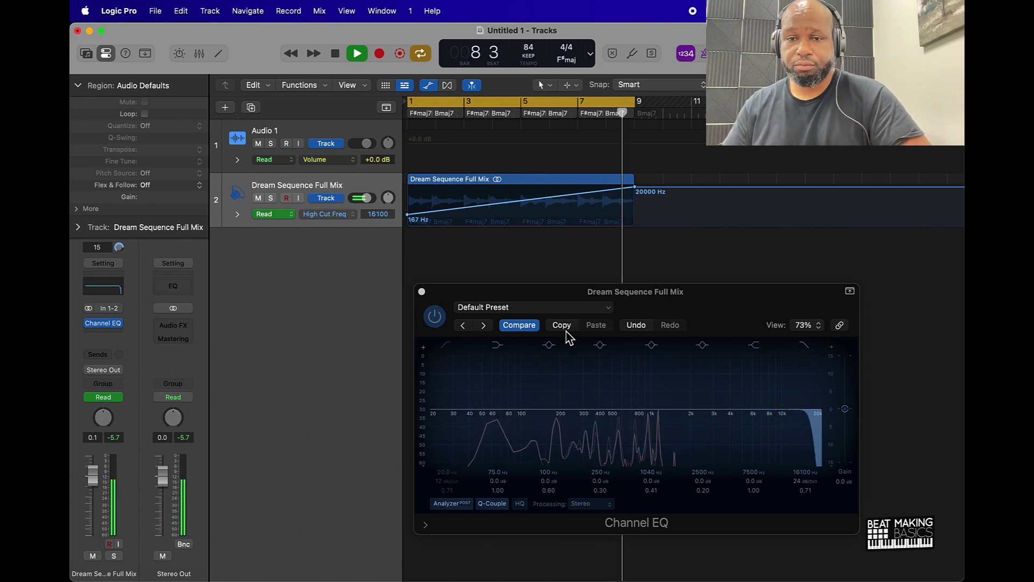
# Step: Reshape the sweep into a V: 20000 Hz, dipping to about 137 Hz at bar 5, back to 20000 Hz
pyautogui.press('space')
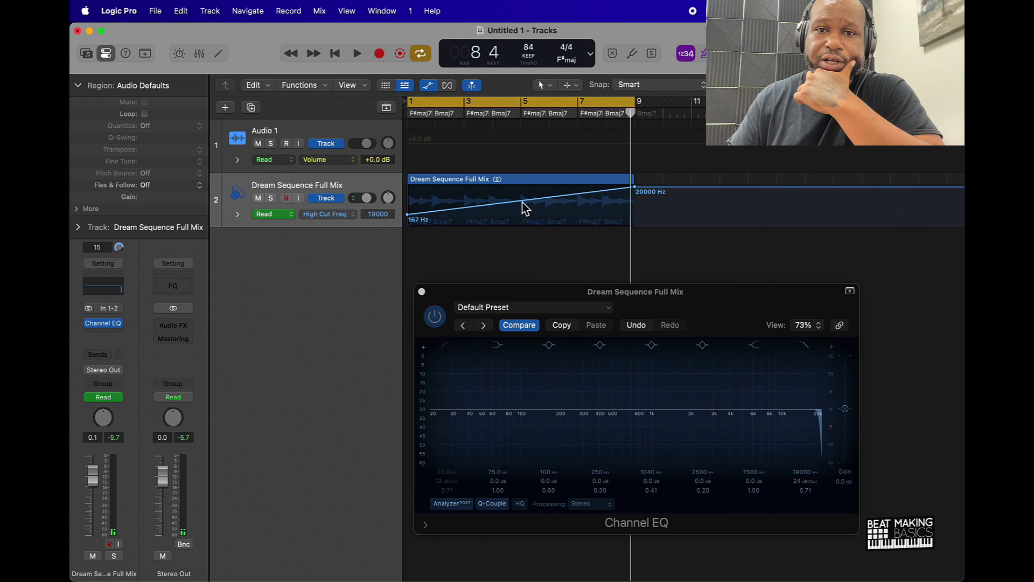
pyautogui.moveTo(521, 203); pyautogui.dragTo(521, 225)
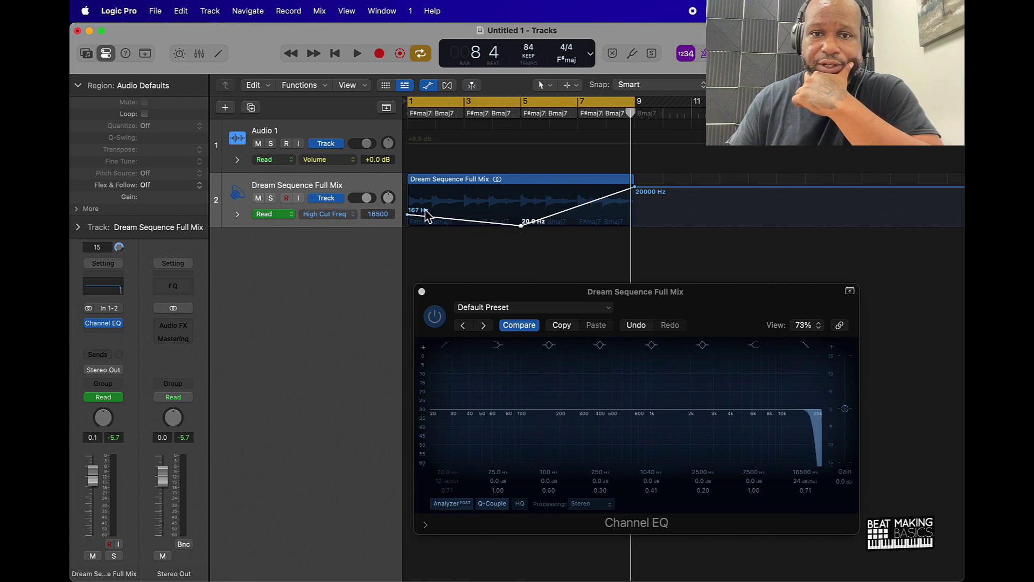
pyautogui.moveTo(409, 218); pyautogui.dragTo(408, 187)
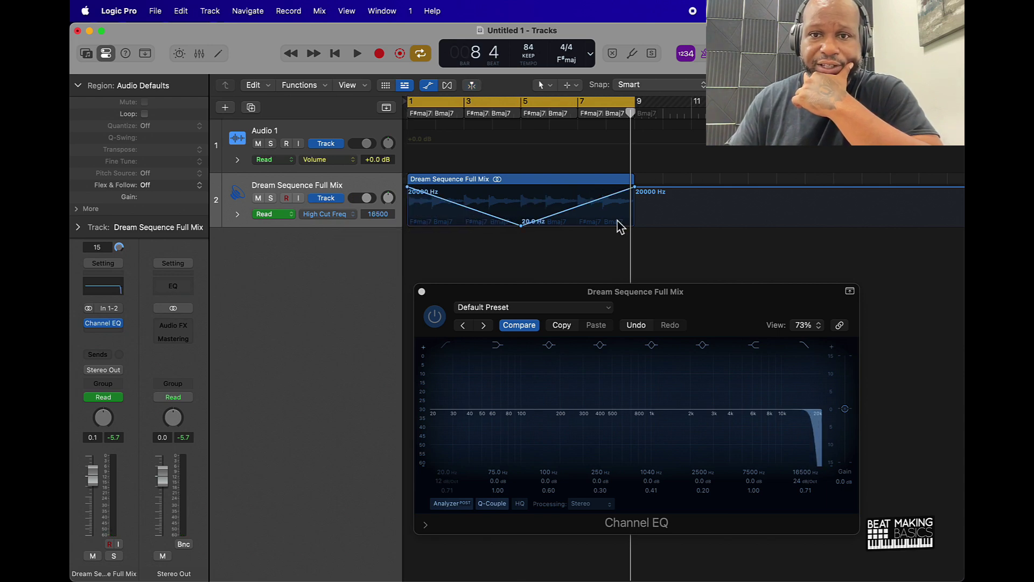
pyautogui.press('space')
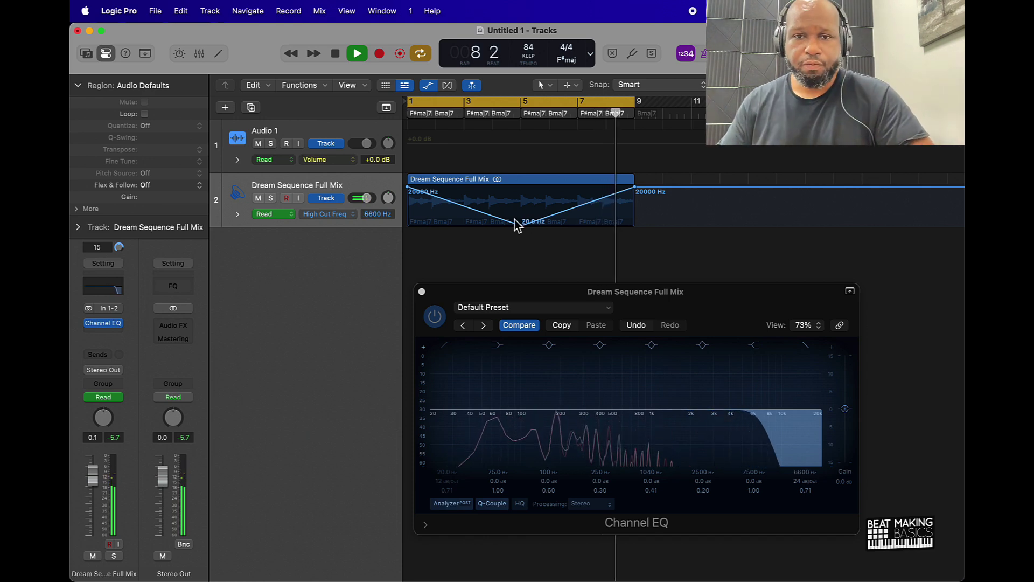
pyautogui.press('space')
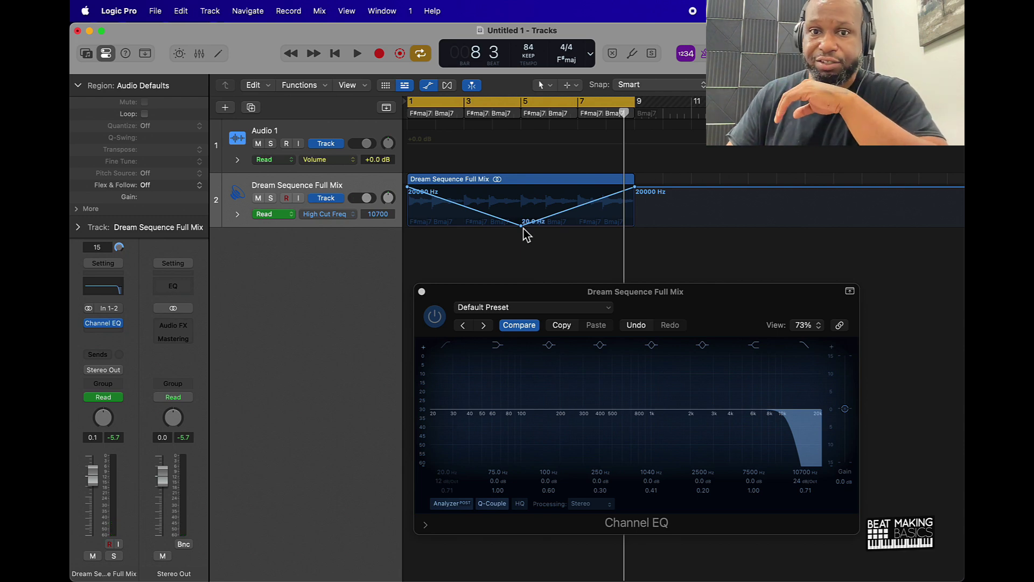
pyautogui.moveTo(521, 224); pyautogui.dragTo(521, 215)
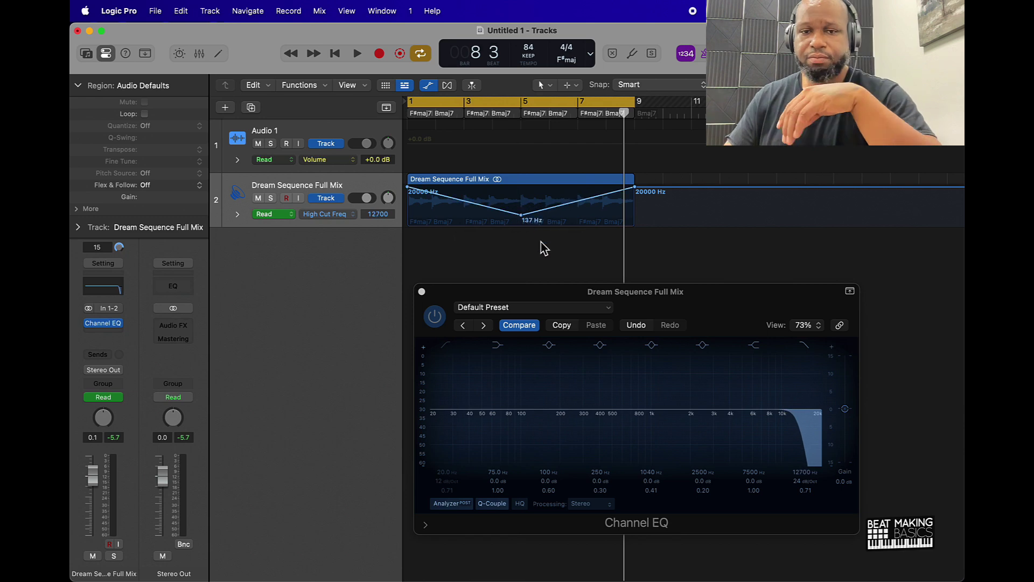
# Step: Play the V-shaped High Cut sweep through bar 9, then hide the automation lanes with A
pyautogui.press('space')
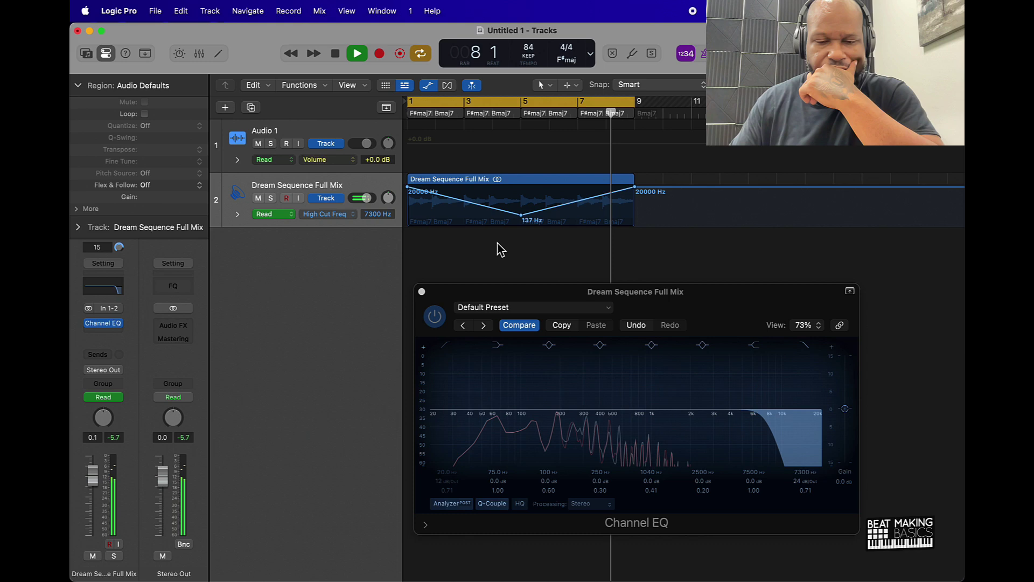
pyautogui.press('space')
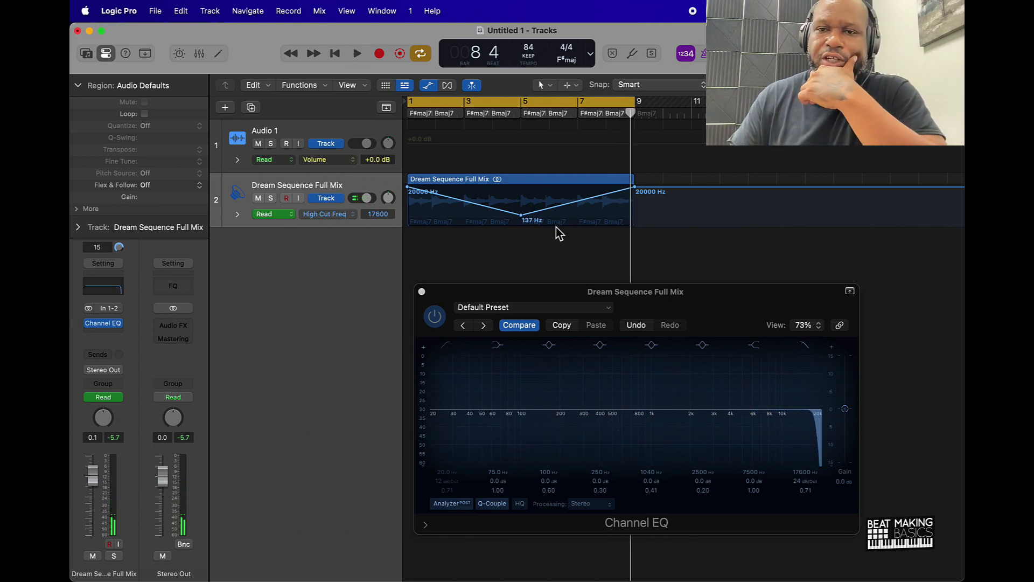
pyautogui.press('a')
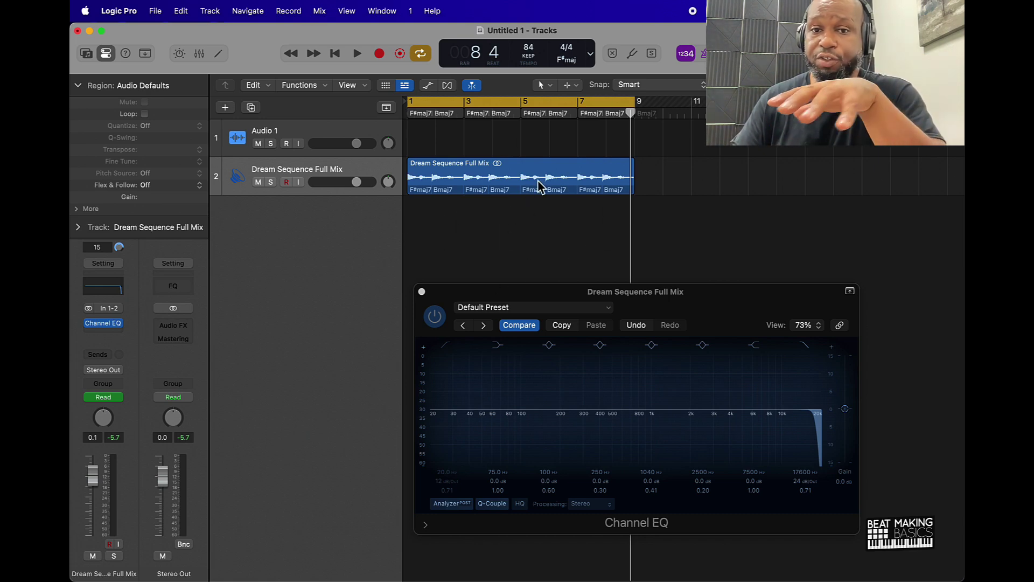
# Step: Show the Apple Loops browser filtered to the Hip Hop keyword
pyautogui.press('o')
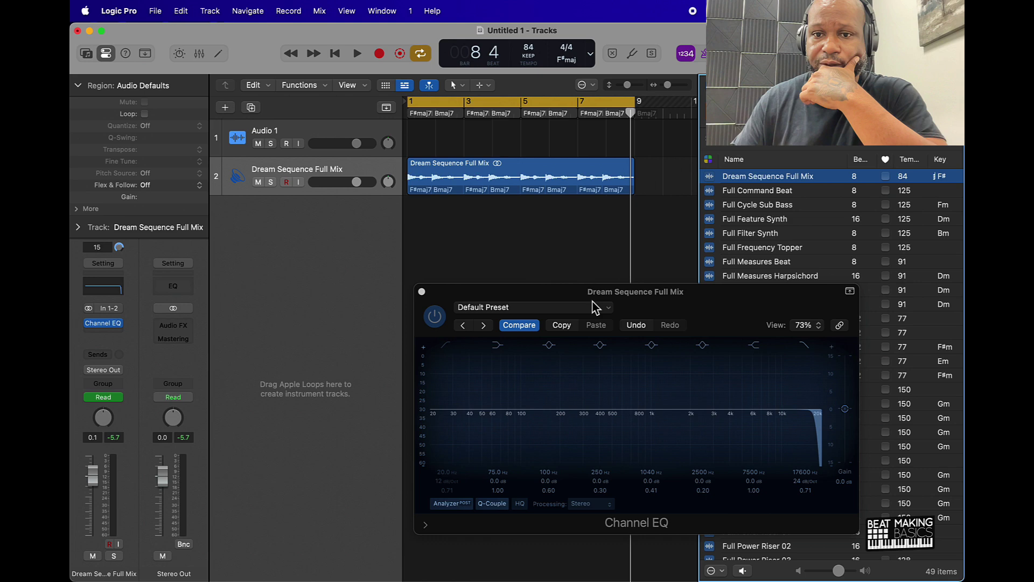
pyautogui.moveTo(643, 291); pyautogui.dragTo(427, 337)
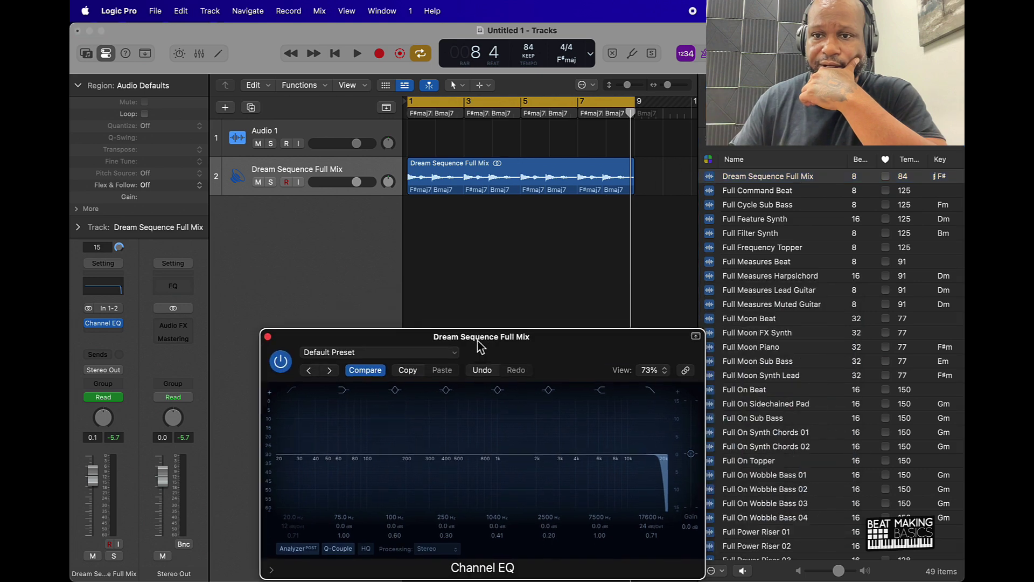
pyautogui.click(905, 149)
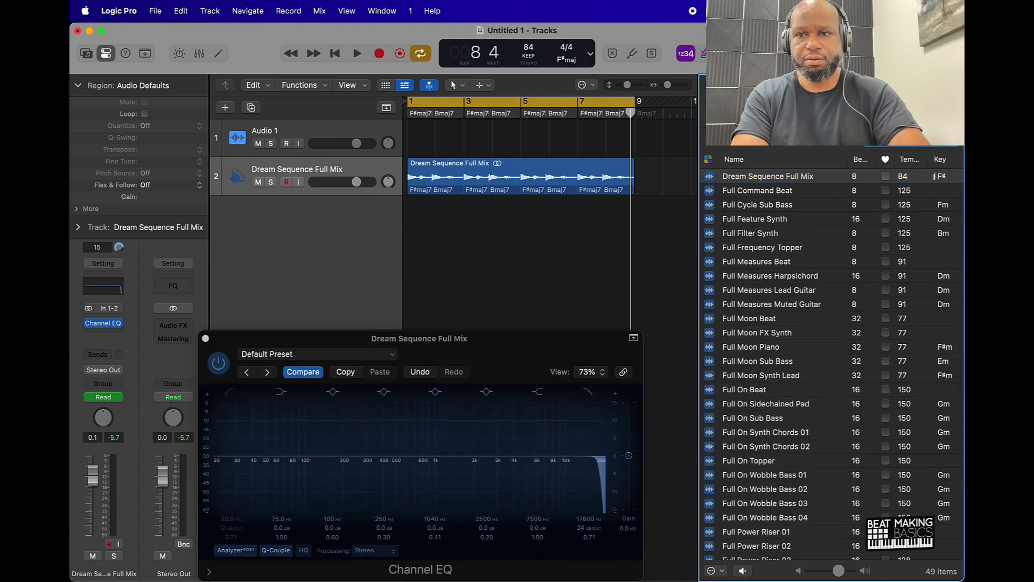
pyautogui.click(776, 178)
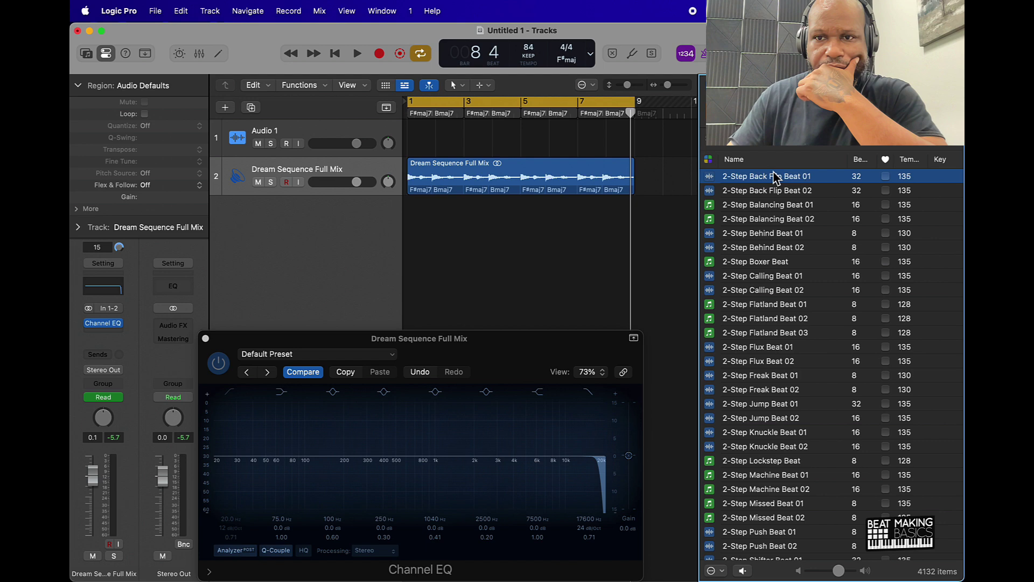
pyautogui.scroll(3, 776, 177)
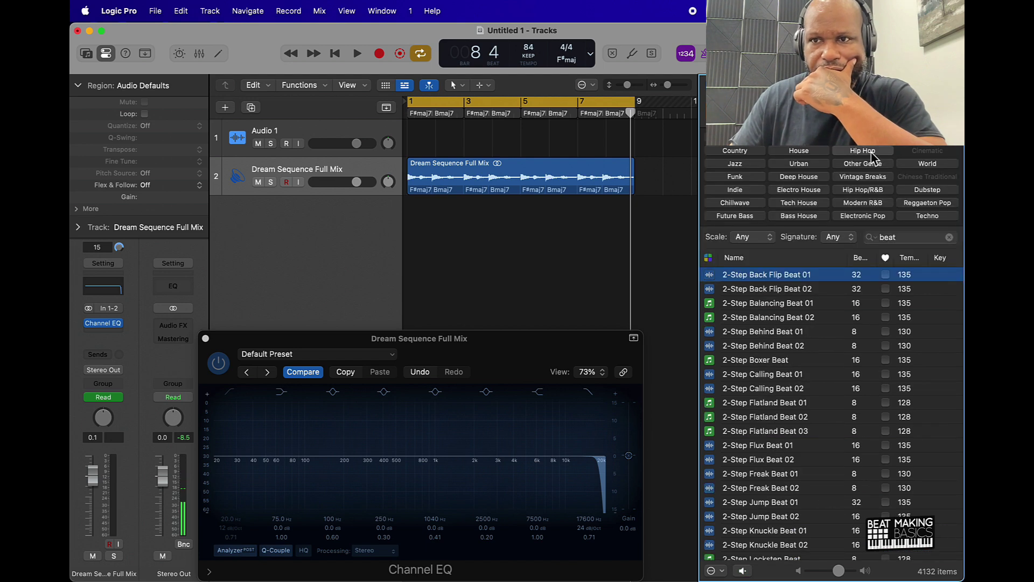
pyautogui.click(862, 186)
# Step: Preview Alphabet City Beat 01, Amber Beat 01 and Amber Beat 02, then add Amber Beat 02 as a track
pyautogui.click(746, 319)
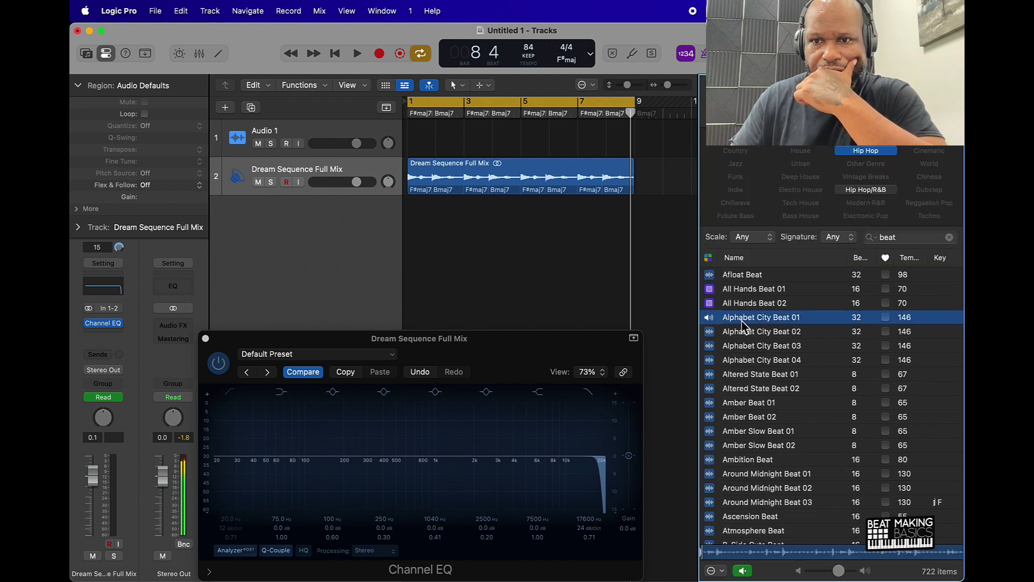
pyautogui.click(747, 404)
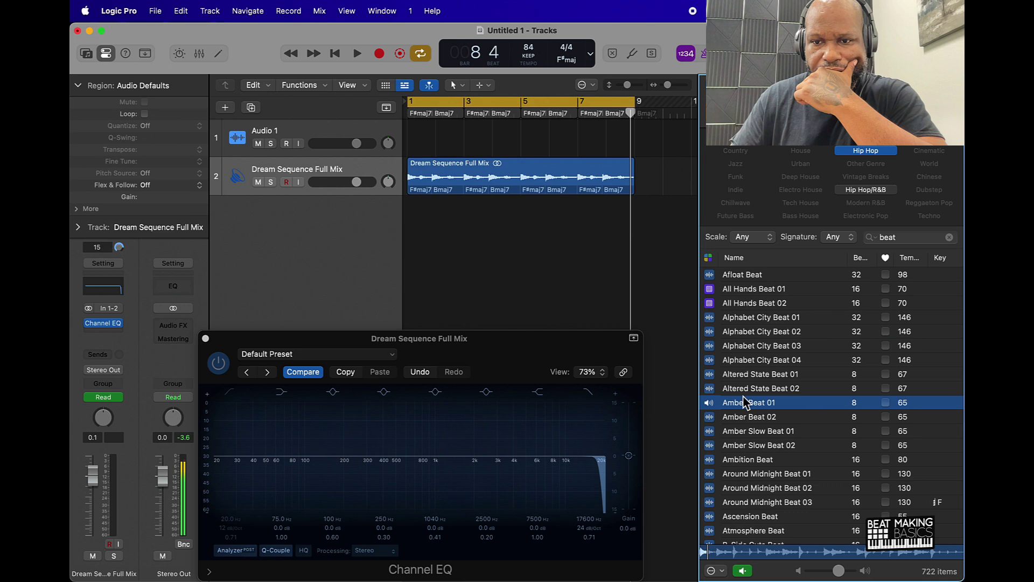
pyautogui.click(763, 419)
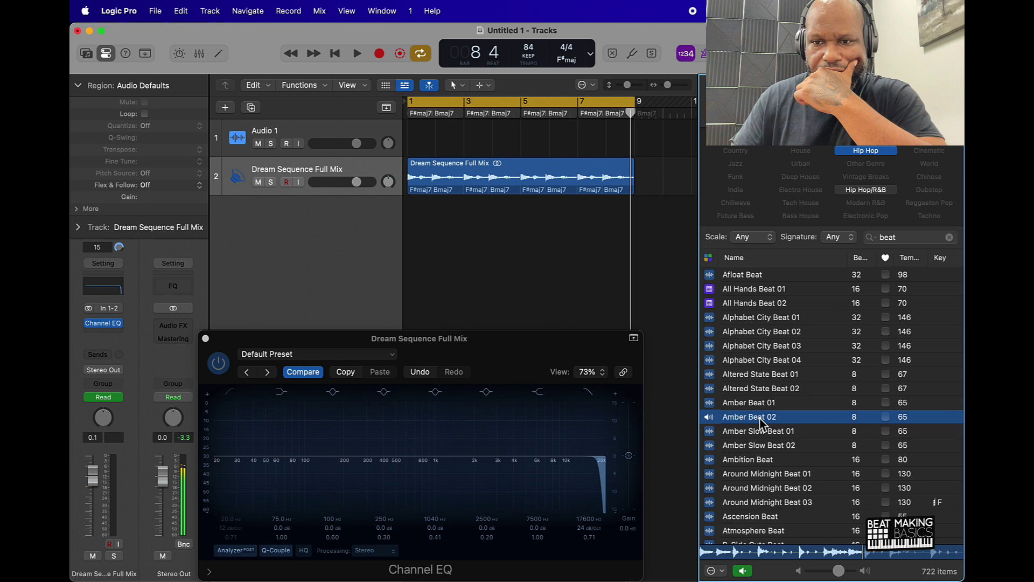
pyautogui.moveTo(762, 423); pyautogui.dragTo(421, 269)
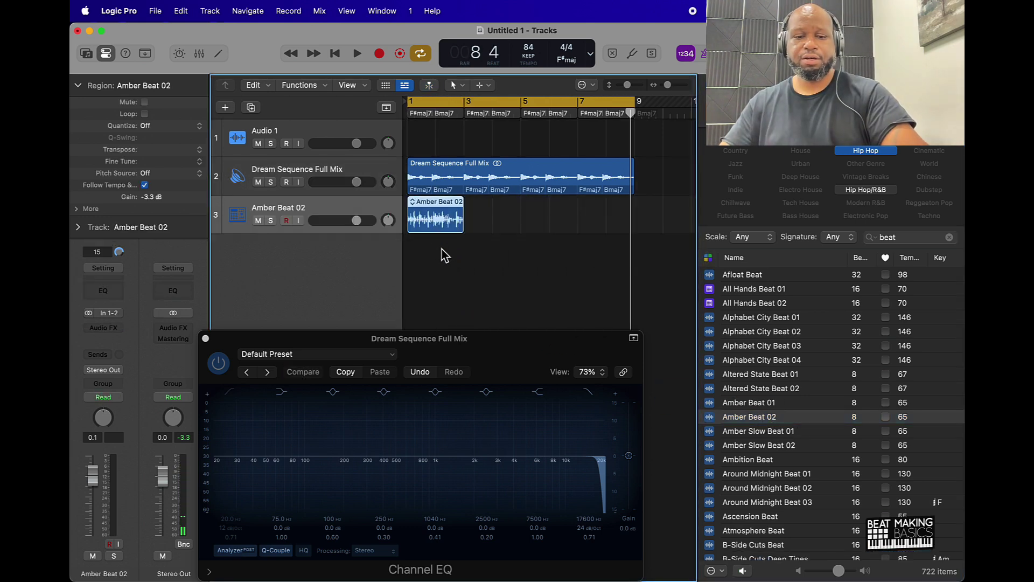
# Step: Repeat Amber Beat 02 with Cmd+R and join the copies into one region spanning bars 1–9
pyautogui.press('super+r')
pyautogui.press('super+r')
pyautogui.press('super+r')
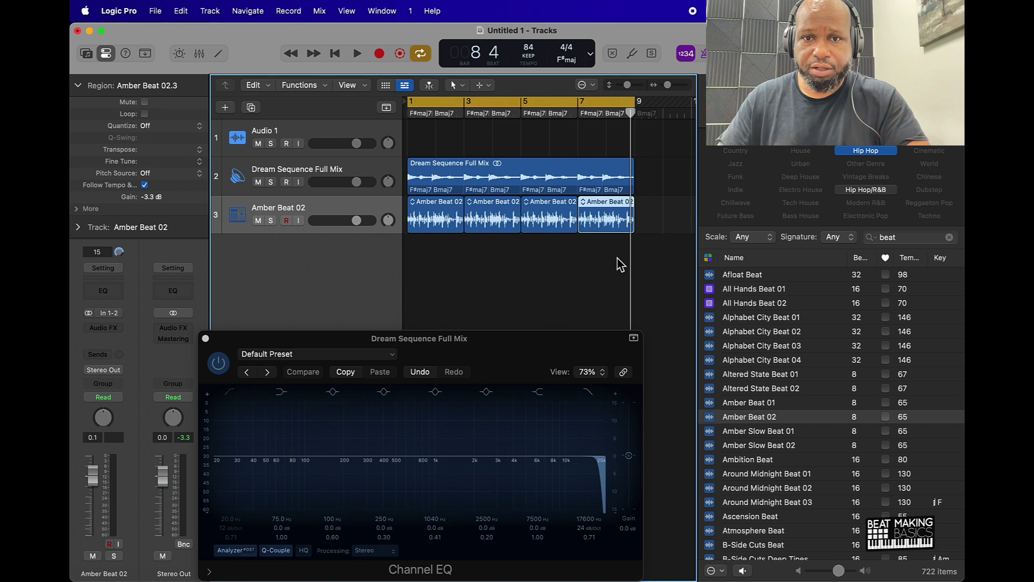
pyautogui.moveTo(620, 264); pyautogui.dragTo(439, 233)
pyautogui.press('super+j')
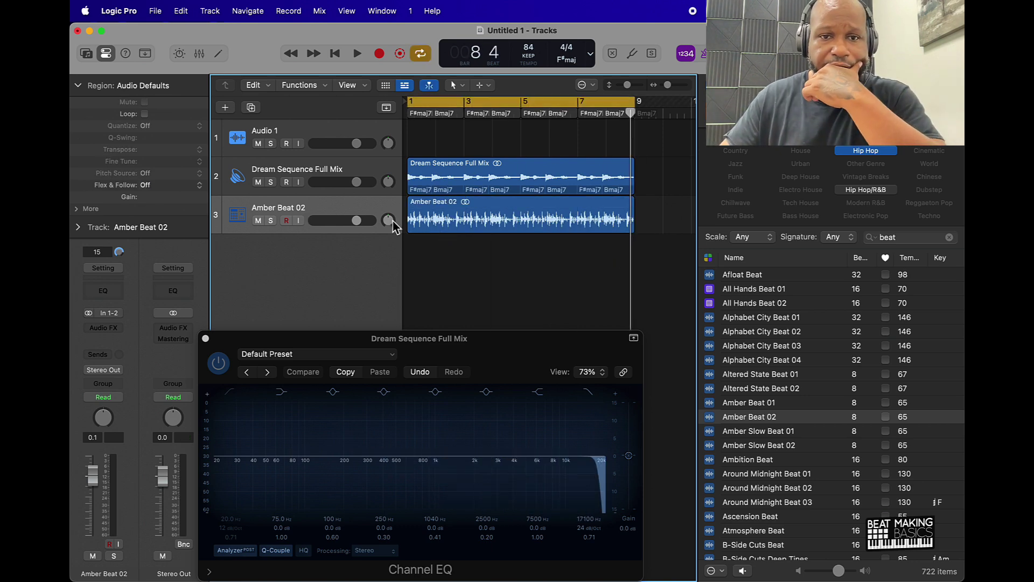
pyautogui.click(205, 338)
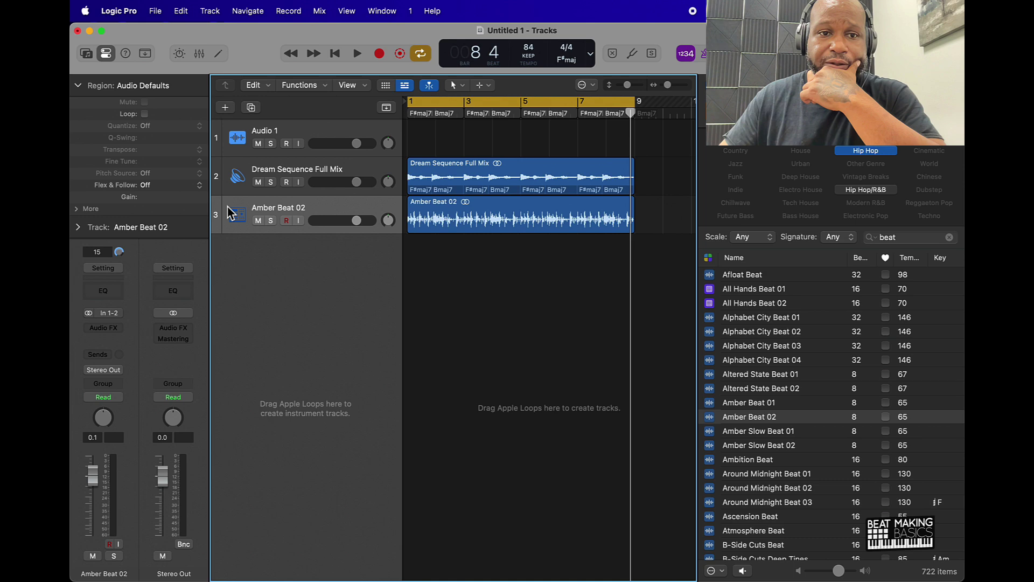
pyautogui.click(231, 214)
# Step: Insert a Channel EQ on Amber Beat 02 and set its automation to High Cut Frequency
pyautogui.click(107, 293)
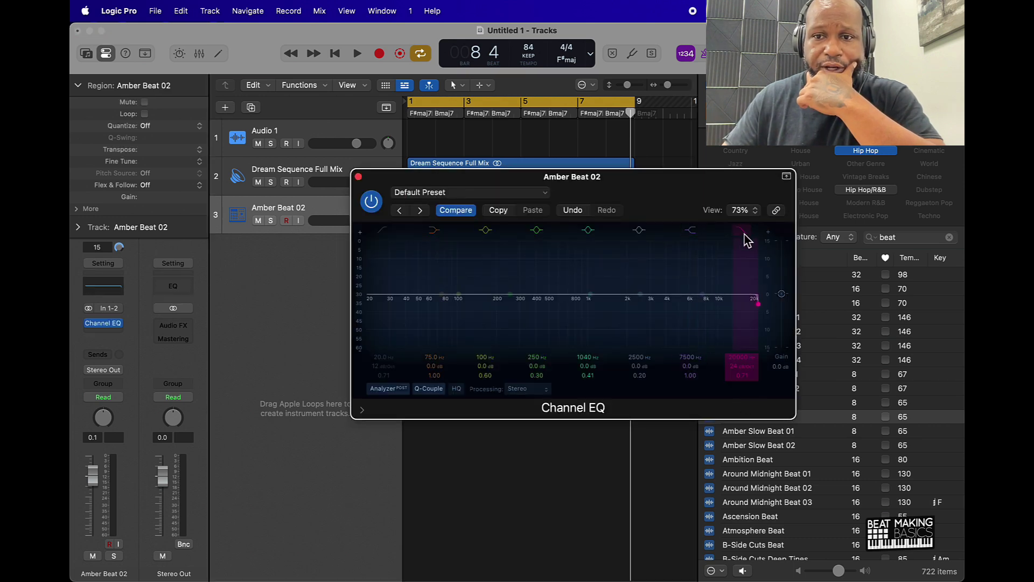
pyautogui.click(358, 177)
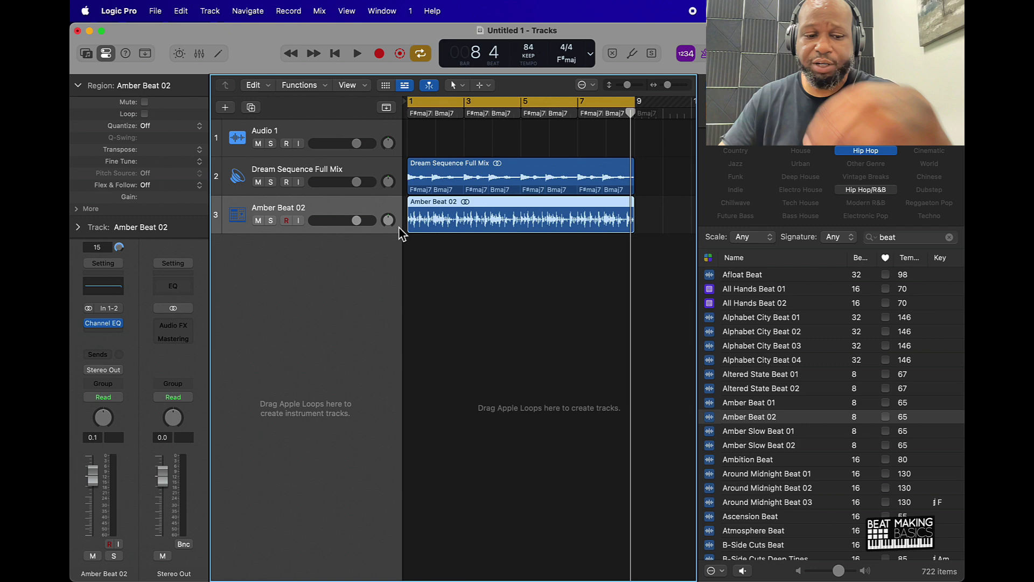
pyautogui.press('a')
pyautogui.click(347, 269)
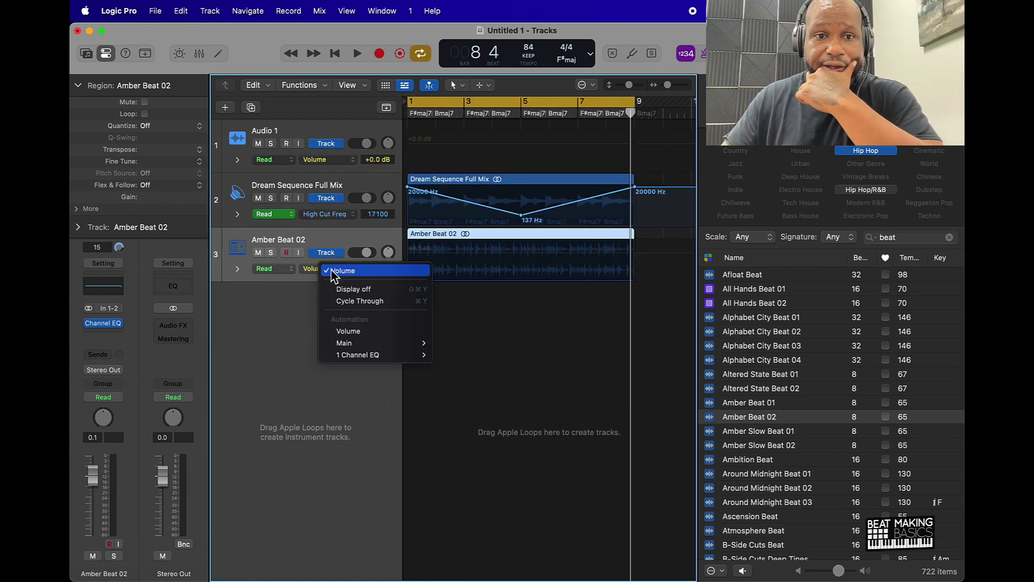
pyautogui.moveTo(372, 355)
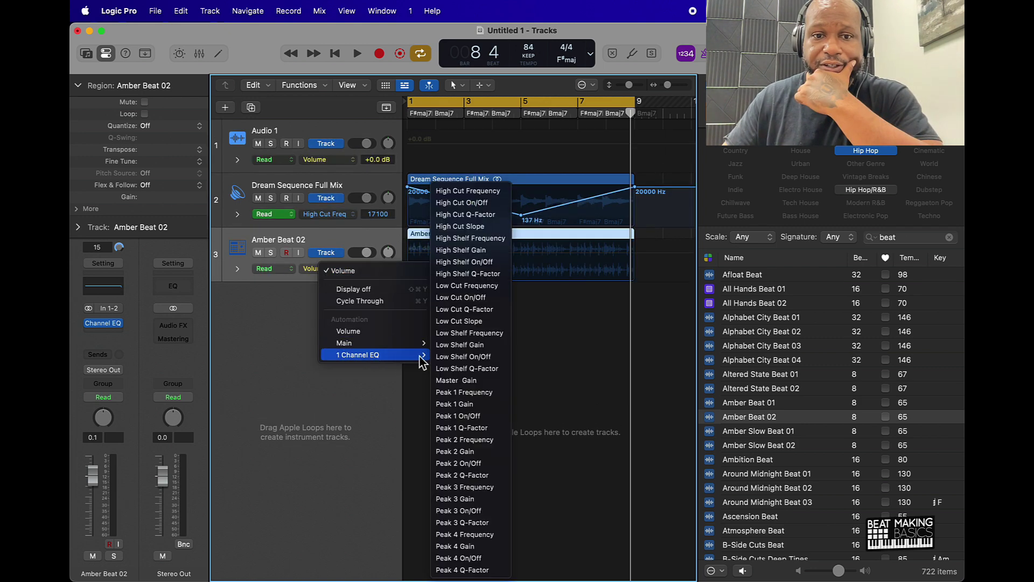
pyautogui.click(466, 191)
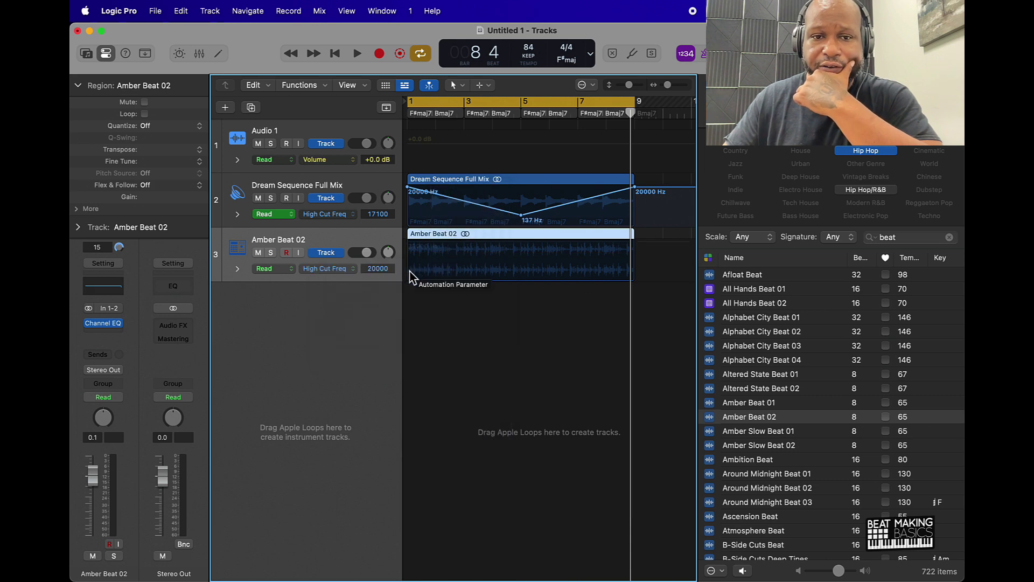
# Step: Shape the High Cut sweep: 90.0 Hz at the start, 1630 Hz at bar 5, 69.0 Hz at bar 9
pyautogui.click(412, 252)
pyautogui.moveTo(410, 249); pyautogui.dragTo(407, 272)
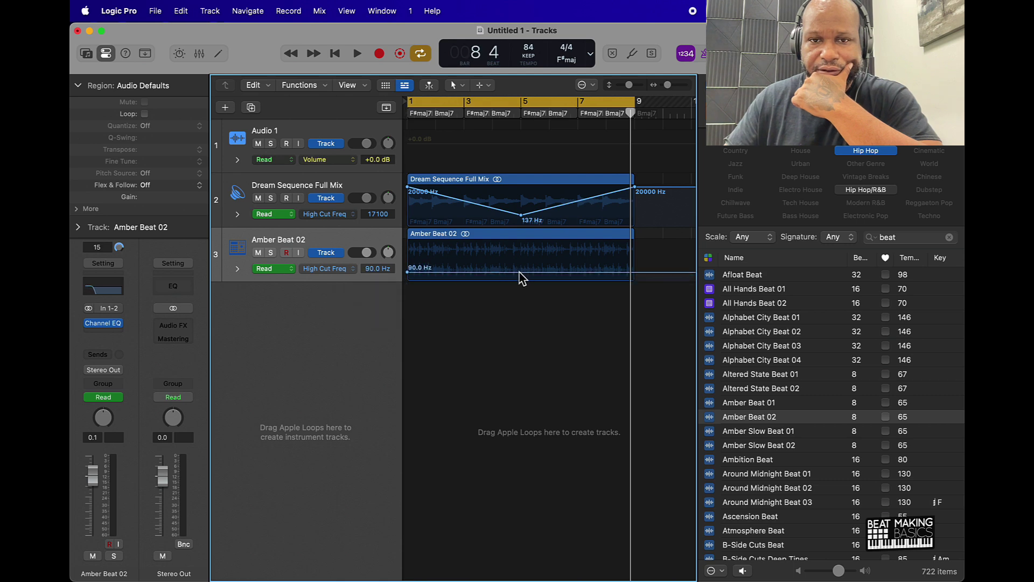
pyautogui.moveTo(521, 278); pyautogui.dragTo(520, 242)
pyautogui.moveTo(636, 243); pyautogui.dragTo(636, 274)
pyautogui.moveTo(522, 242); pyautogui.dragTo(523, 259)
# Step: Play both tracks' opposing High Cut sweeps together and hide the Loop Browser
pyautogui.press('space')
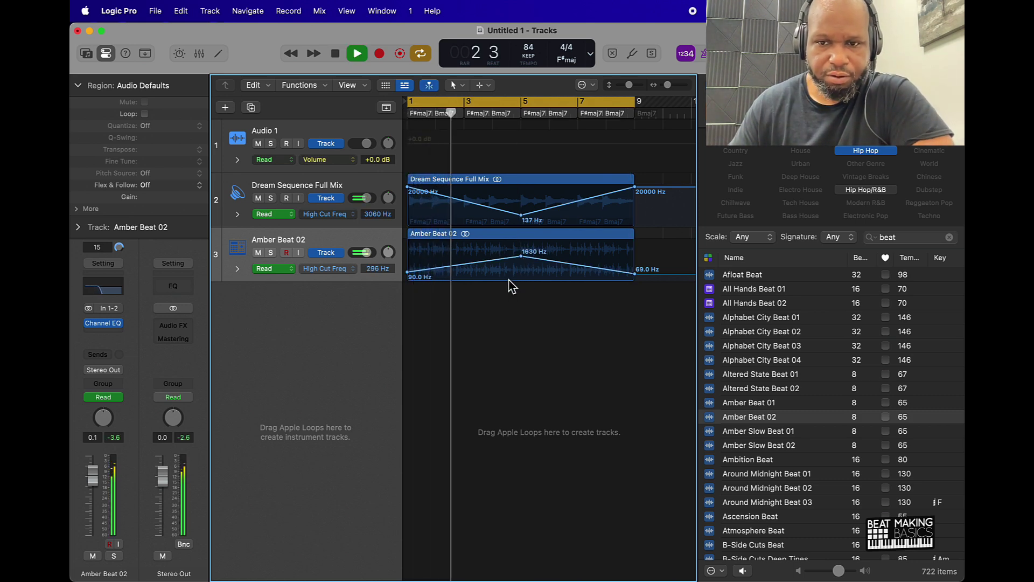
pyautogui.press('o')
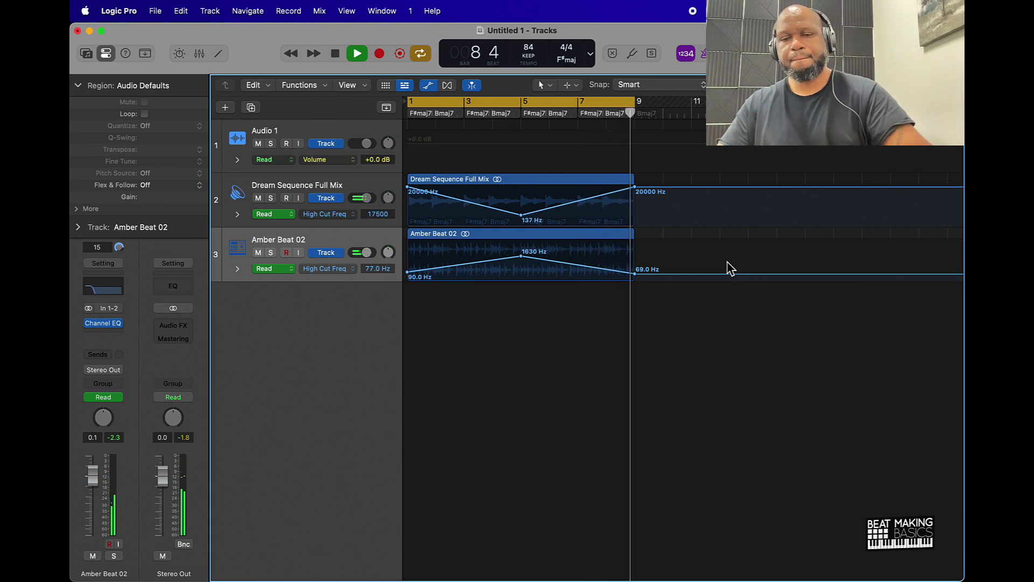
# Step: Stop playback, toggle the Loop Browser, and turn off automation view for Dream Sequence and Amber Beat 02
pyautogui.press('space')
pyautogui.press('o')
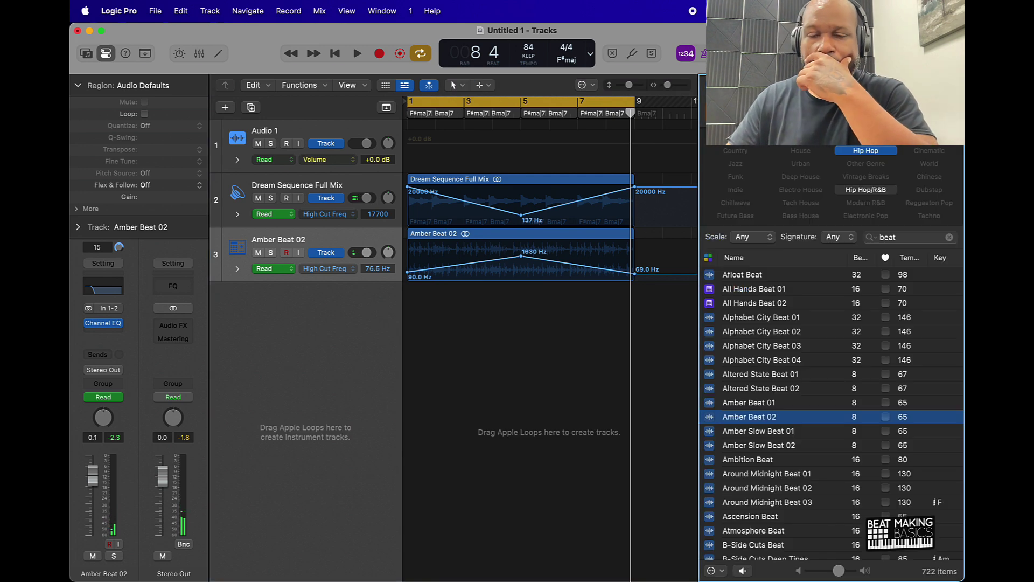
pyautogui.press('o')
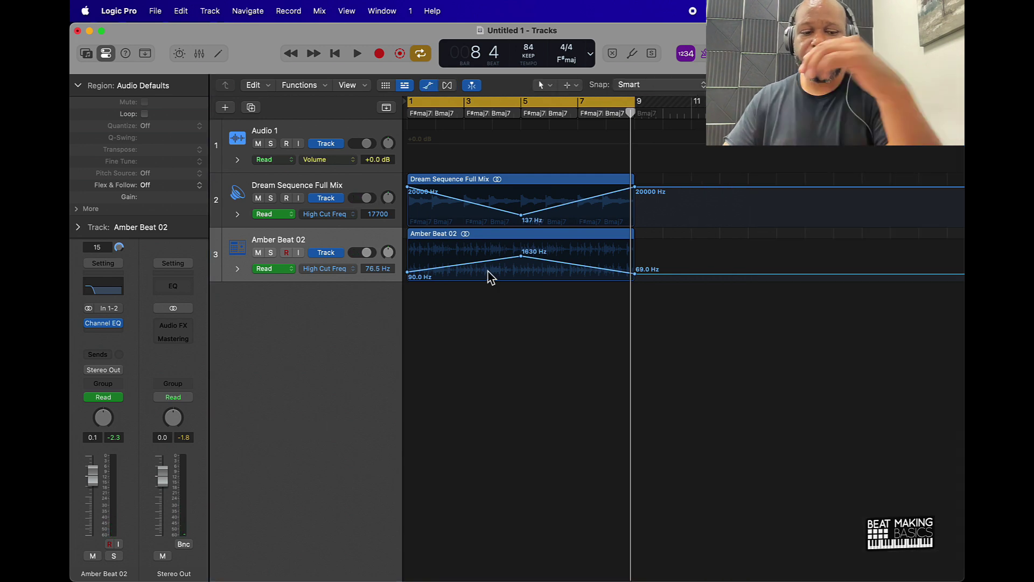
pyautogui.press('a')
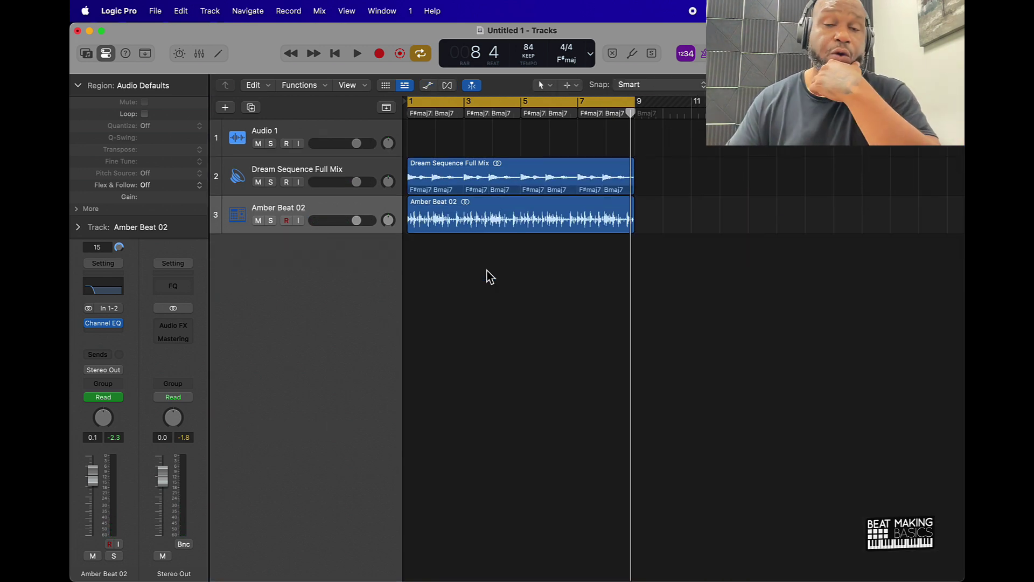